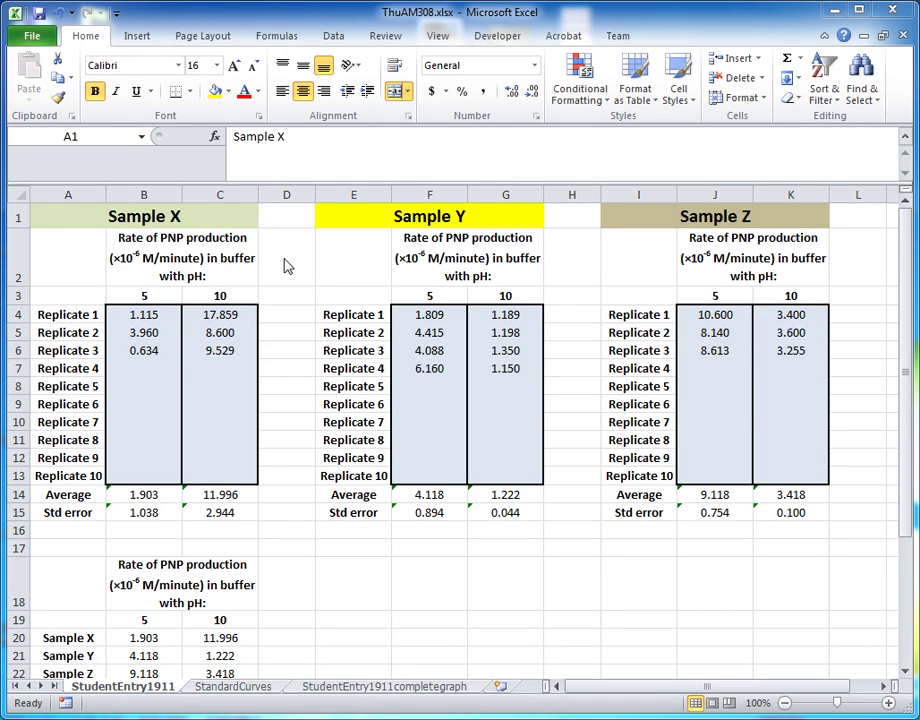
Review the replicate rates, averages and standard errors for Samples X, Y and Z in A1:K15.
left_click(58, 215)
left_click_drag(67, 215, 820, 527)
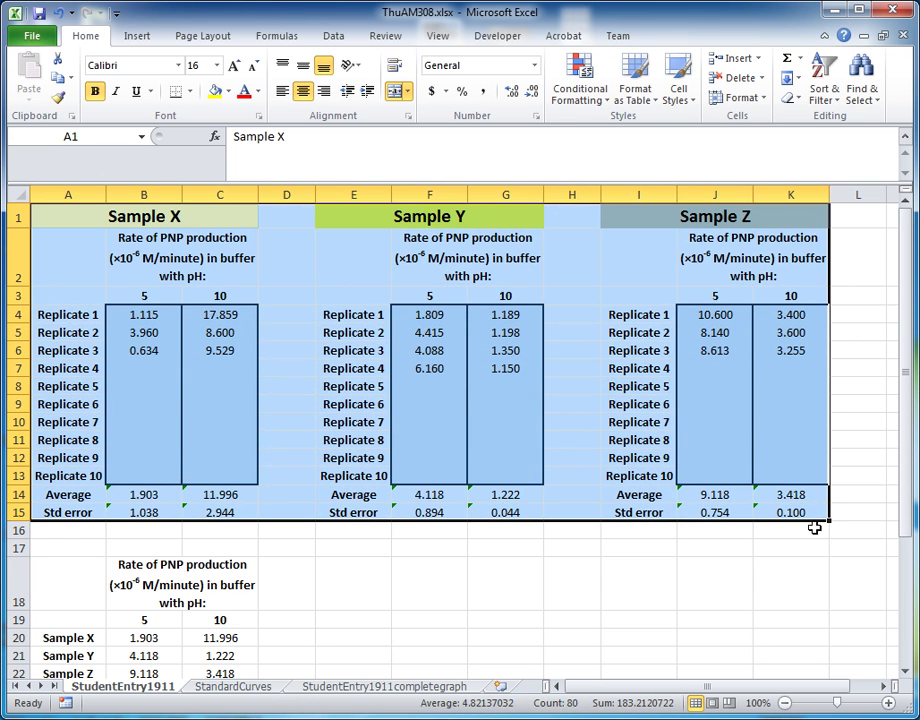
left_click(813, 528)
Examine the finished column chart with error bars on the StudentEntry1911completegraph sheet.
left_click(429, 686)
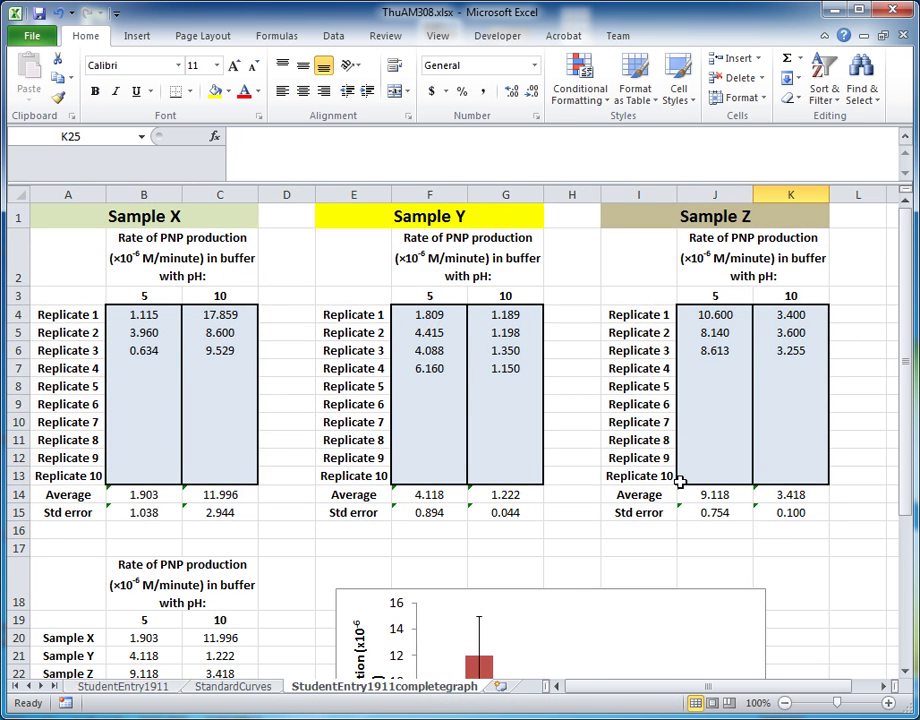
scroll(723, 488, "down", 4)
left_click(800, 395)
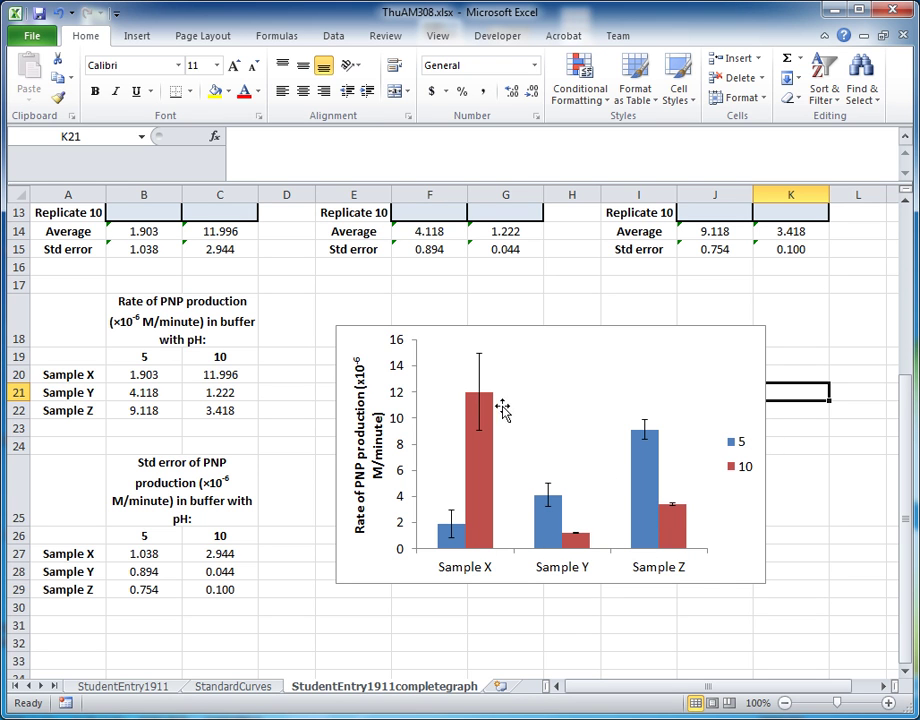
mouse_move(680, 534)
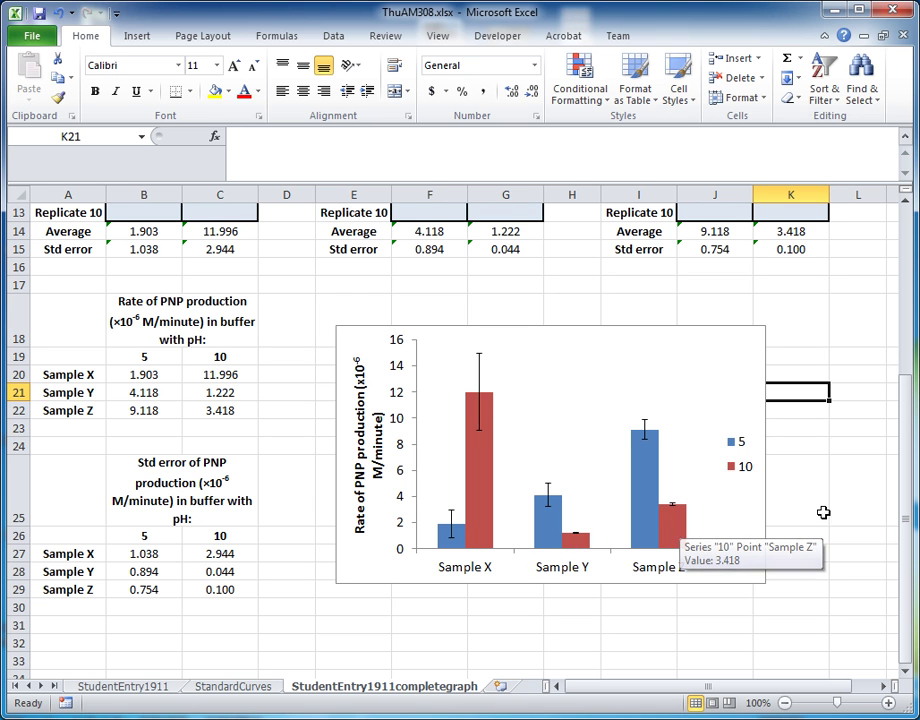
left_click_drag(912, 493, 908, 288)
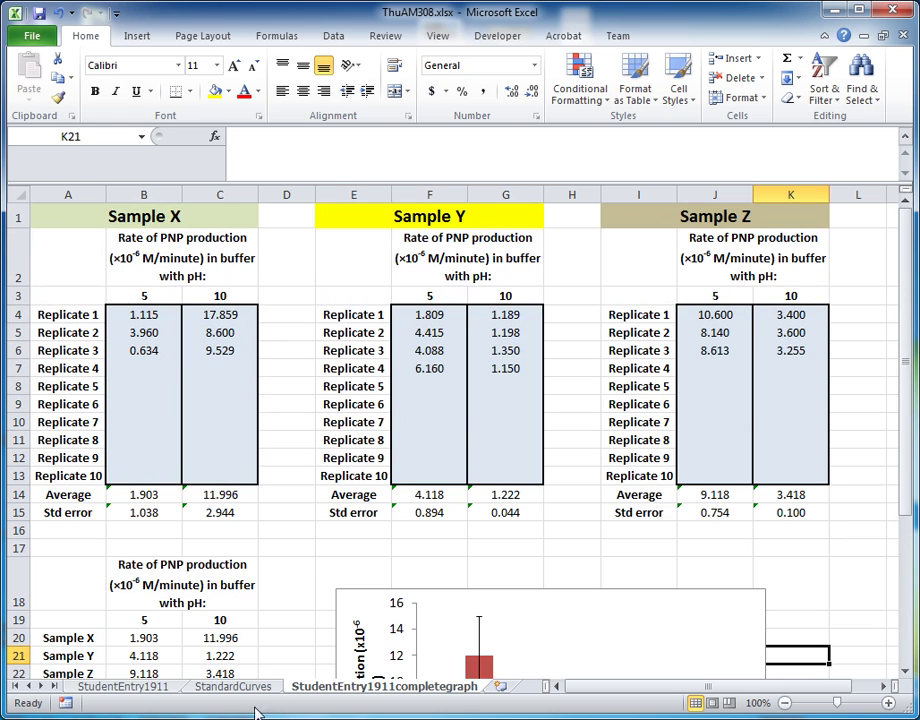
Return to the StudentEntry1911 sheet and inspect Sample X's three pH 5 replicate values in B4:B6.
left_click(123, 686)
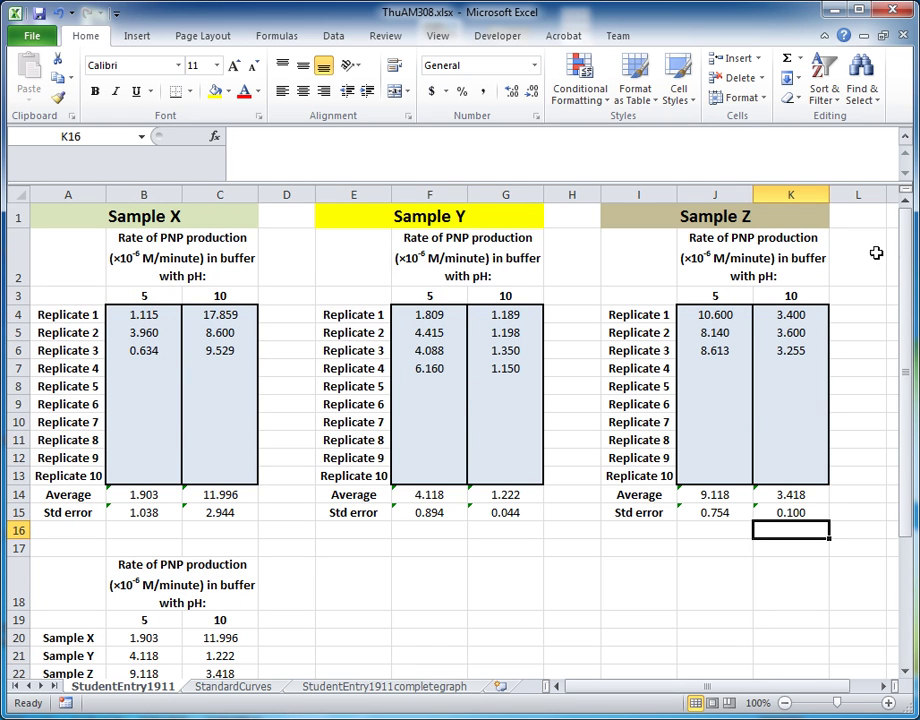
left_click(165, 313)
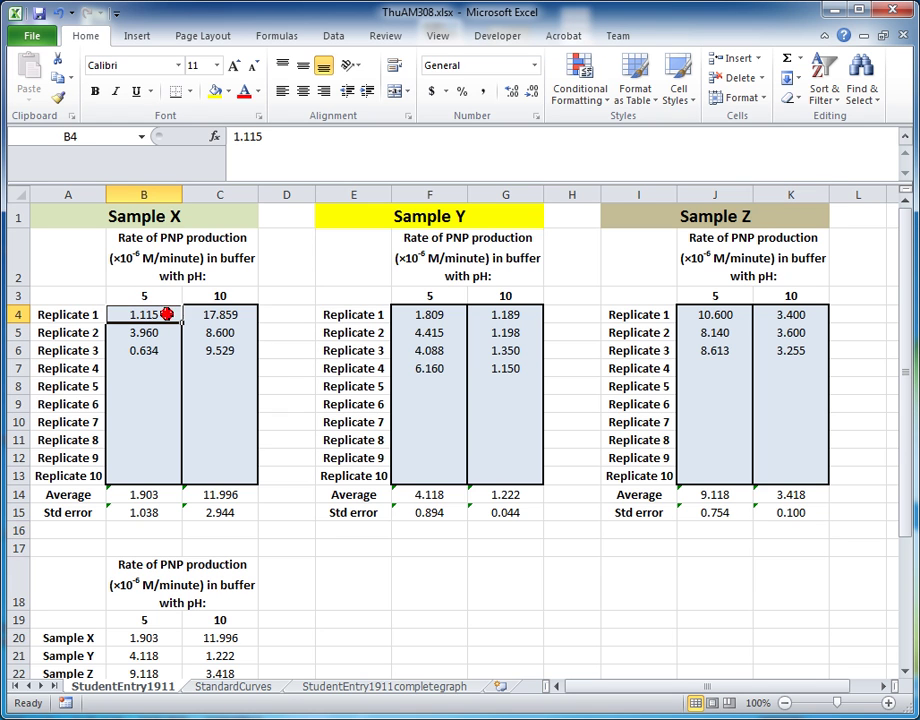
left_click(168, 333)
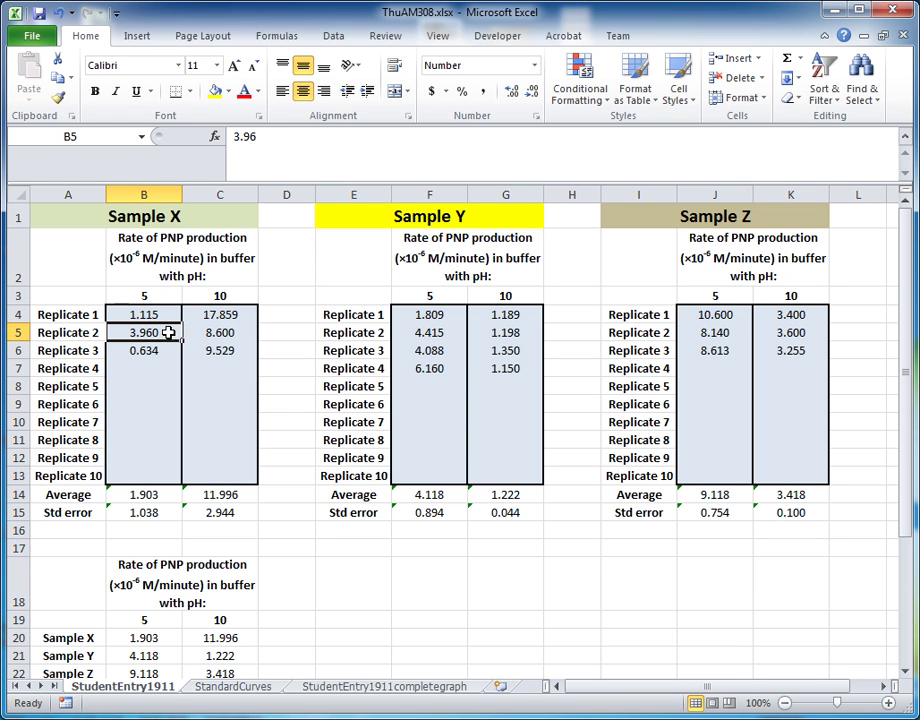
left_click(168, 350)
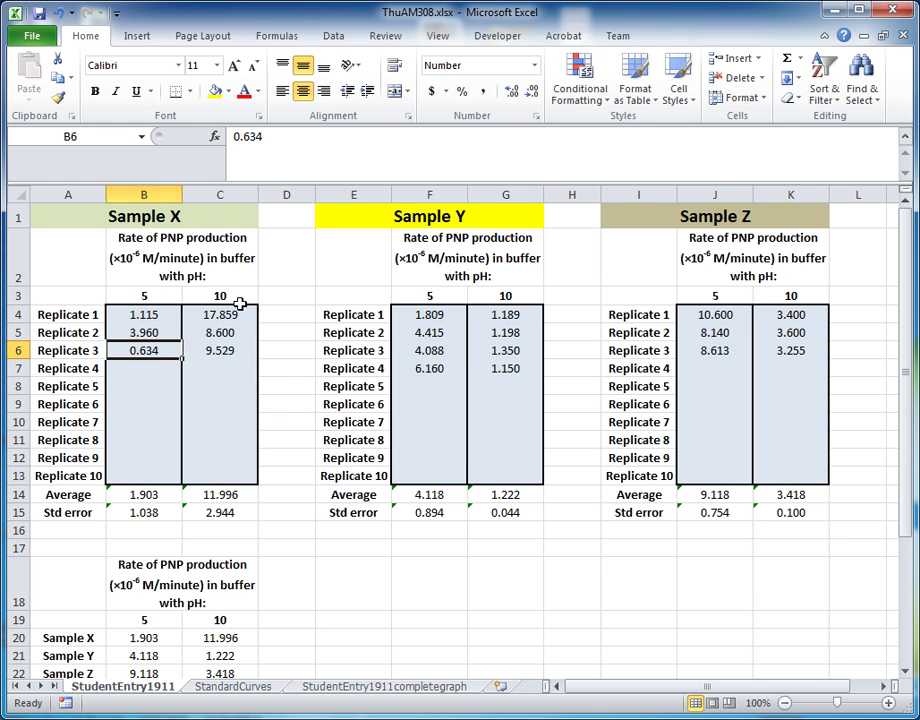
left_click(871, 256)
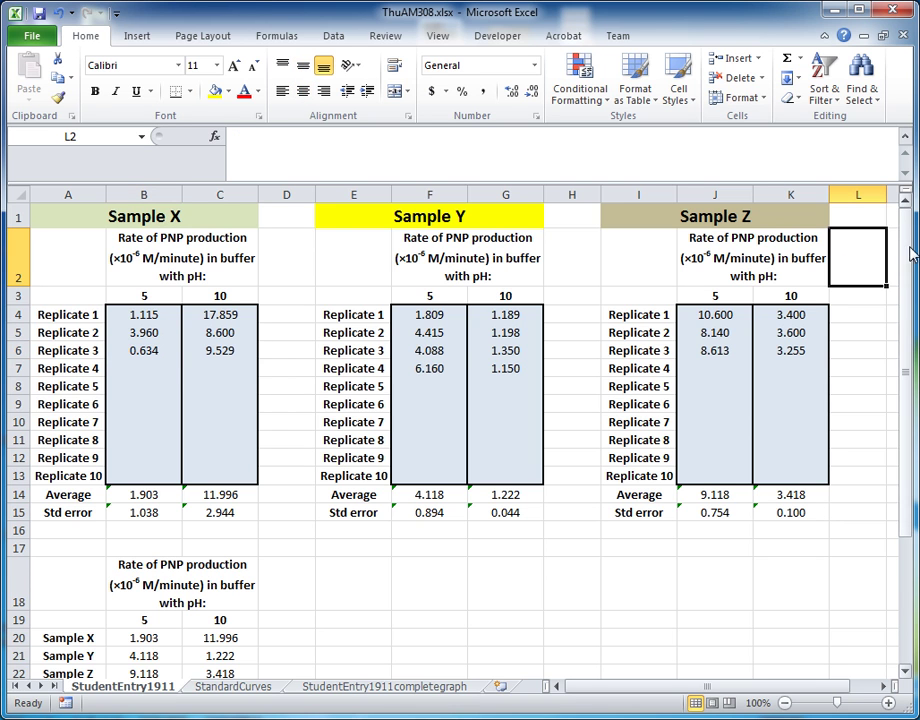
Compare Sample X's pH 5 and pH 10 replicates with their linked averages in B20 and C20.
left_click_drag(145, 316, 164, 351)
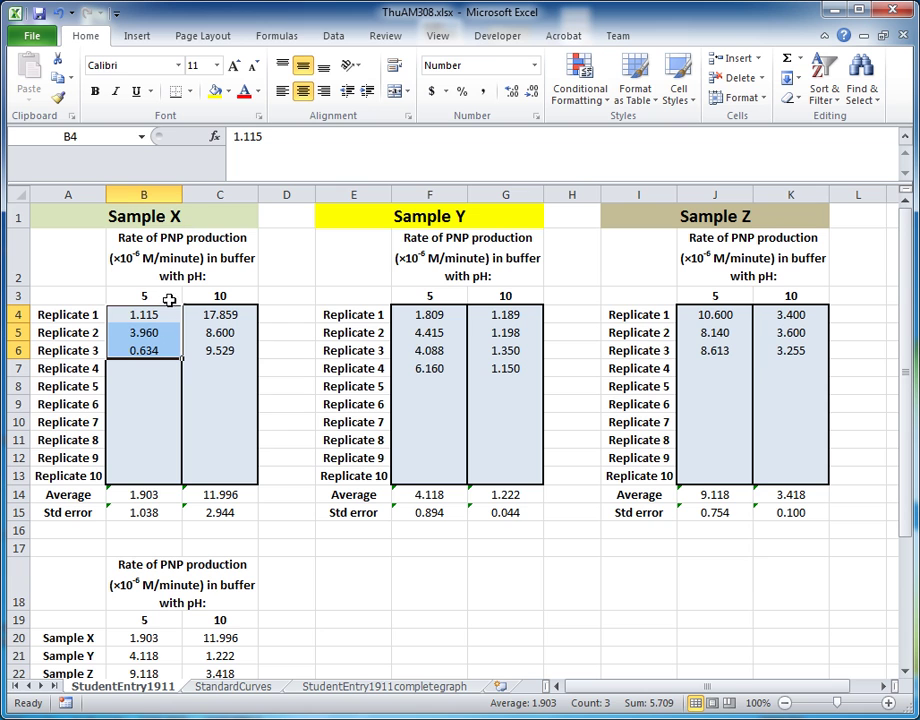
left_click(171, 637)
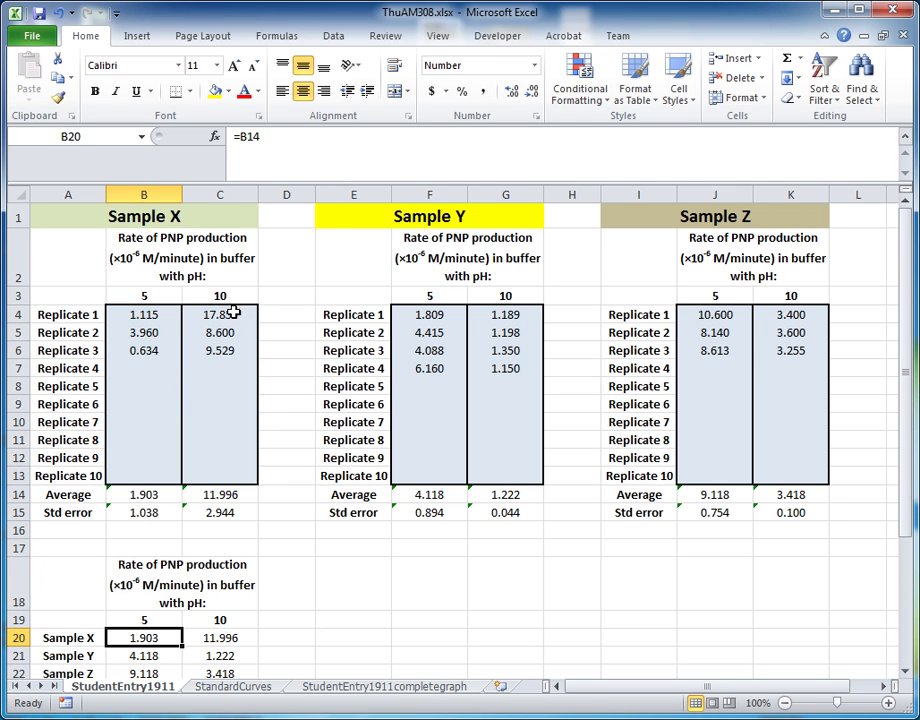
left_click_drag(242, 313, 242, 348)
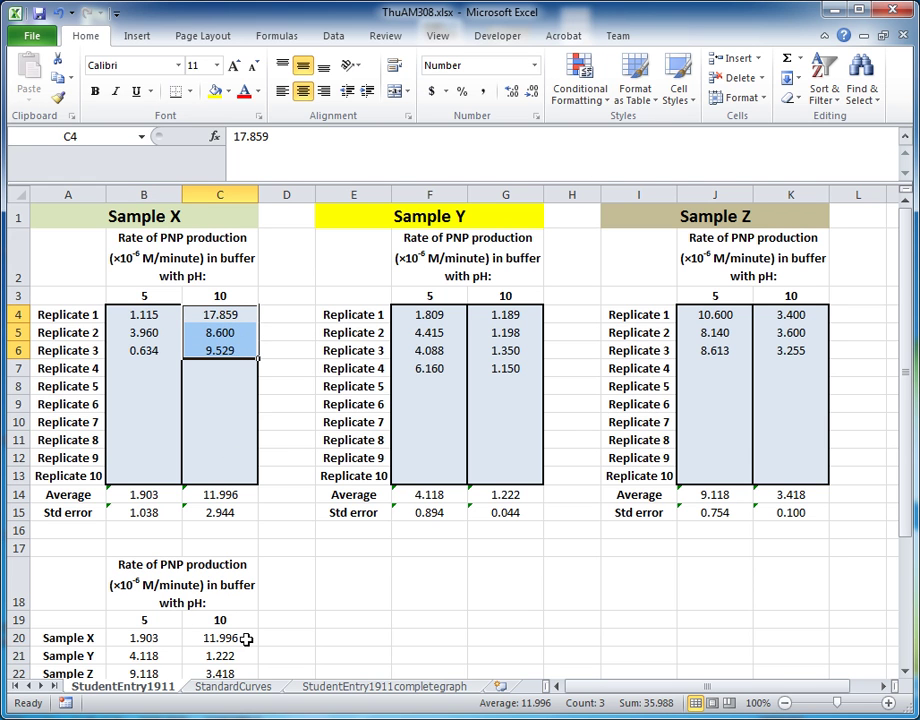
left_click(245, 637)
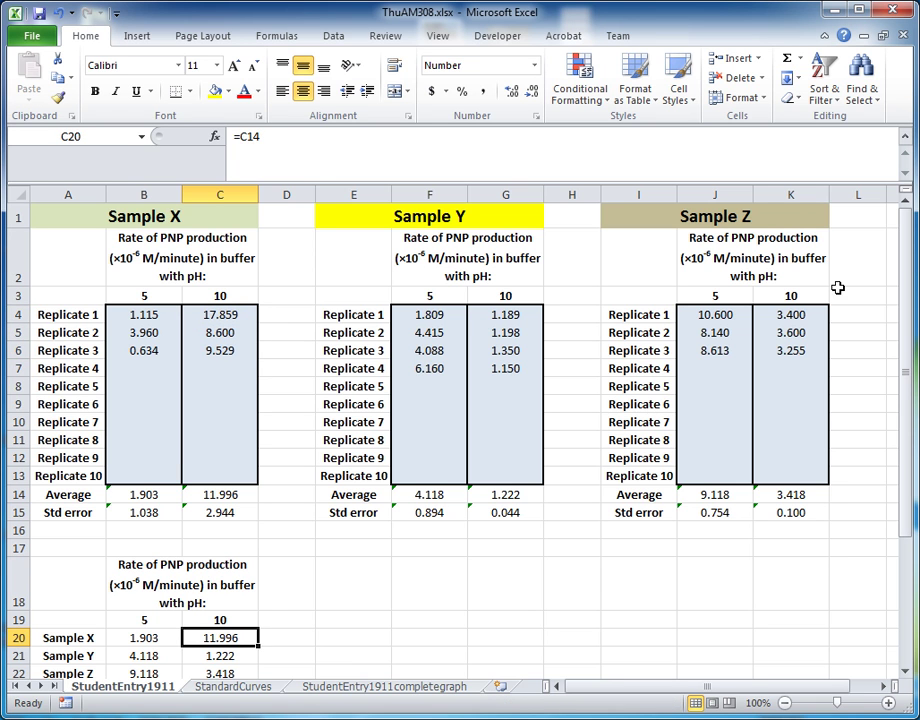
left_click(851, 259)
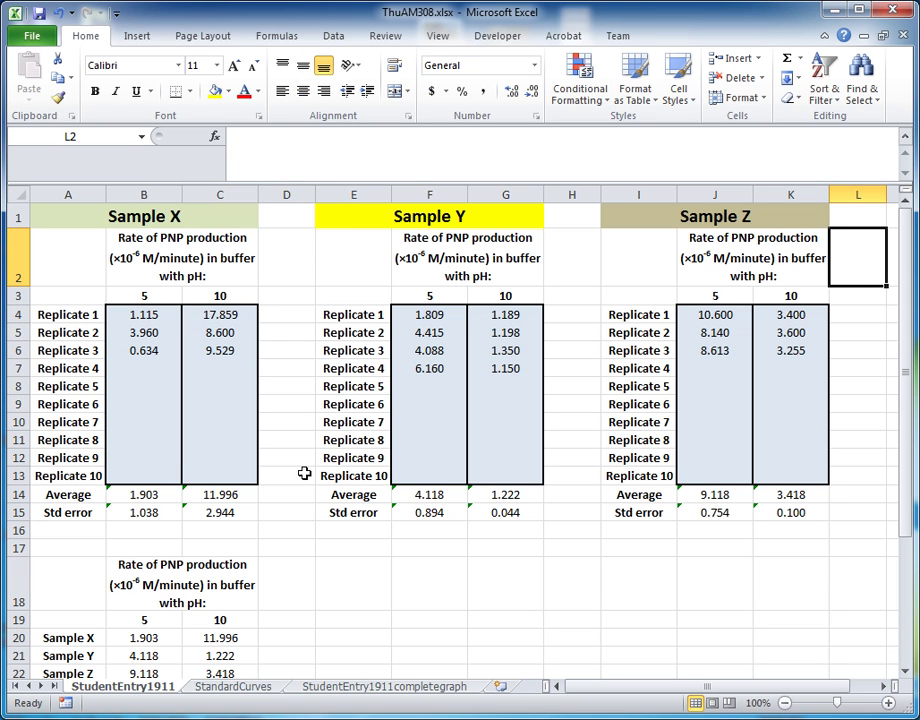
left_click(285, 259)
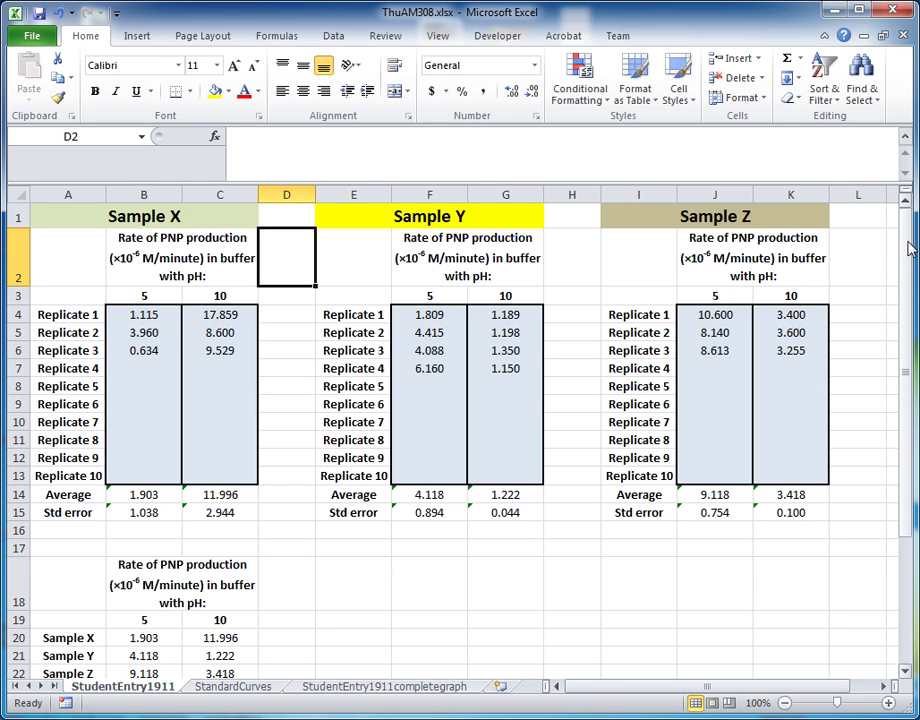
Examine the summary table of average PNP production rates in A18:C22, including the values in B20:C22.
left_click_drag(907, 240, 904, 390)
left_click_drag(62, 392, 222, 478)
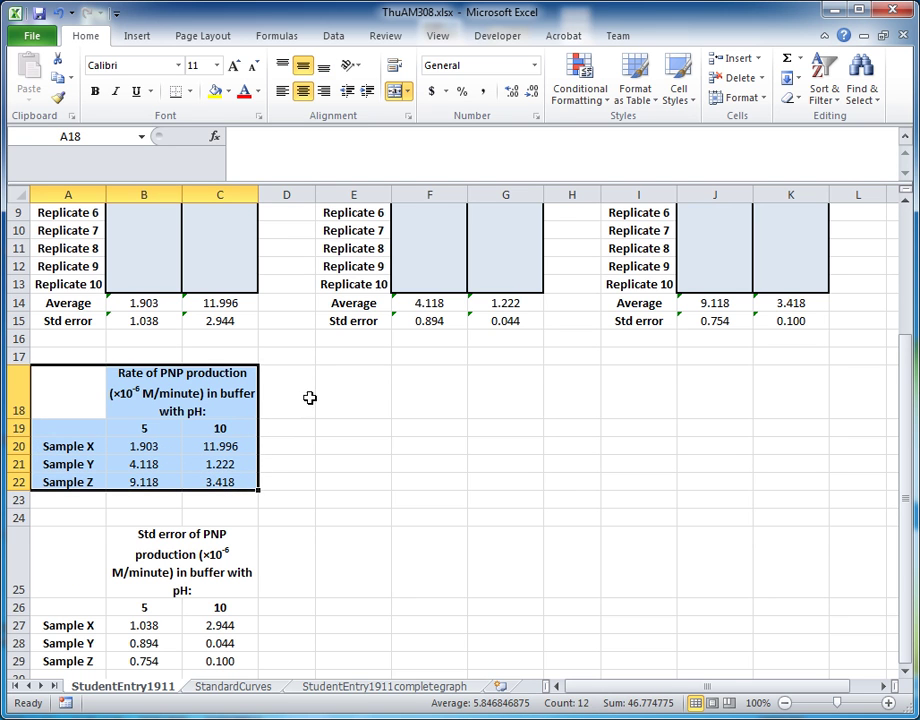
left_click(354, 384)
left_click_drag(140, 446, 236, 479)
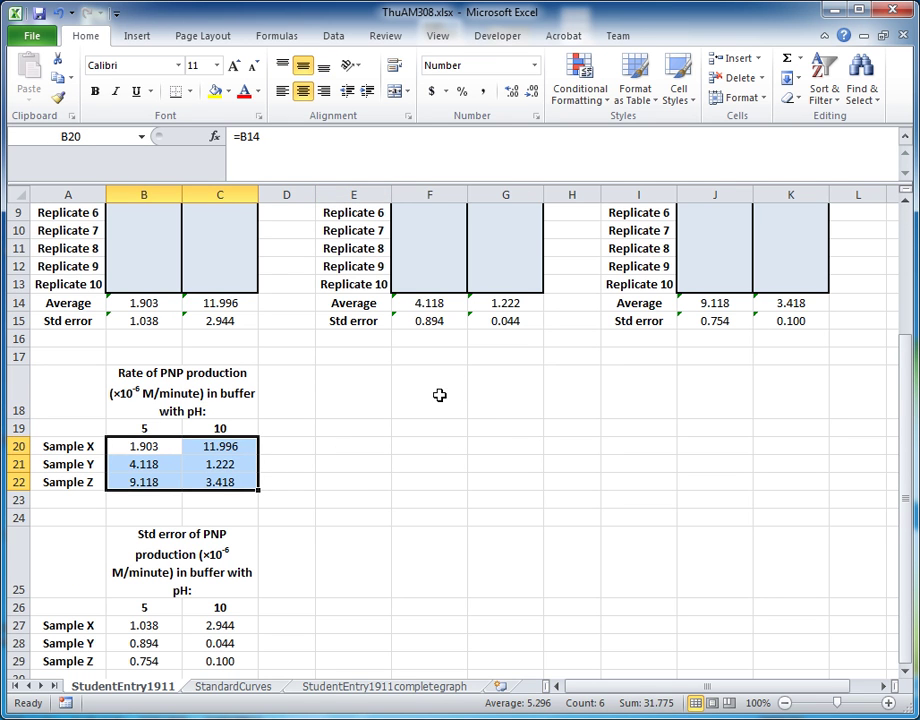
Insert a blank 2-D clustered column chart from an empty cell and place it beside the summary tables, clear of the data.
left_click(510, 397)
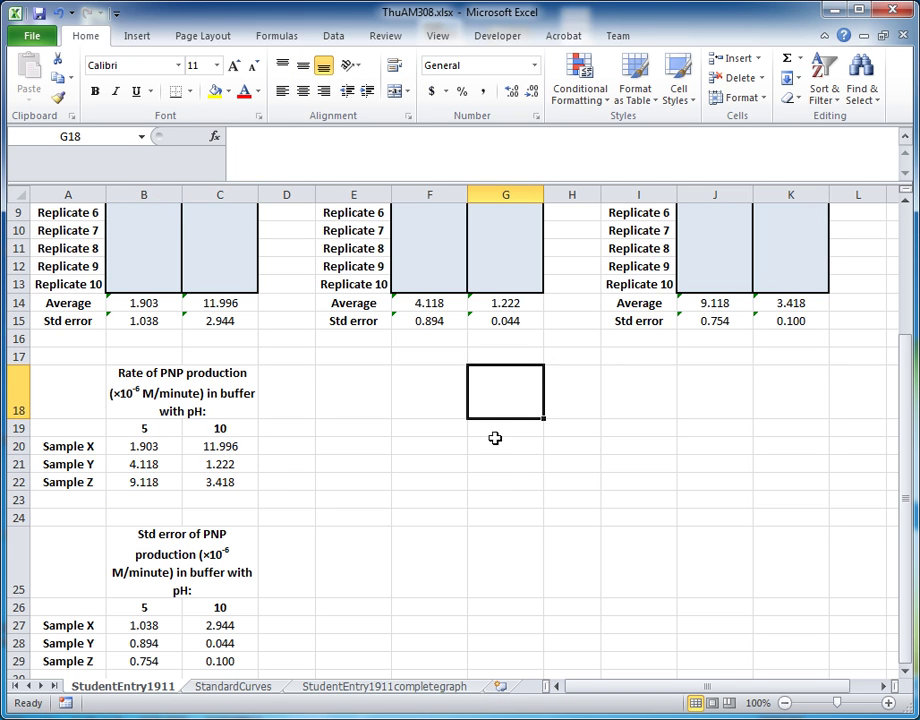
left_click(564, 464)
left_click(639, 557)
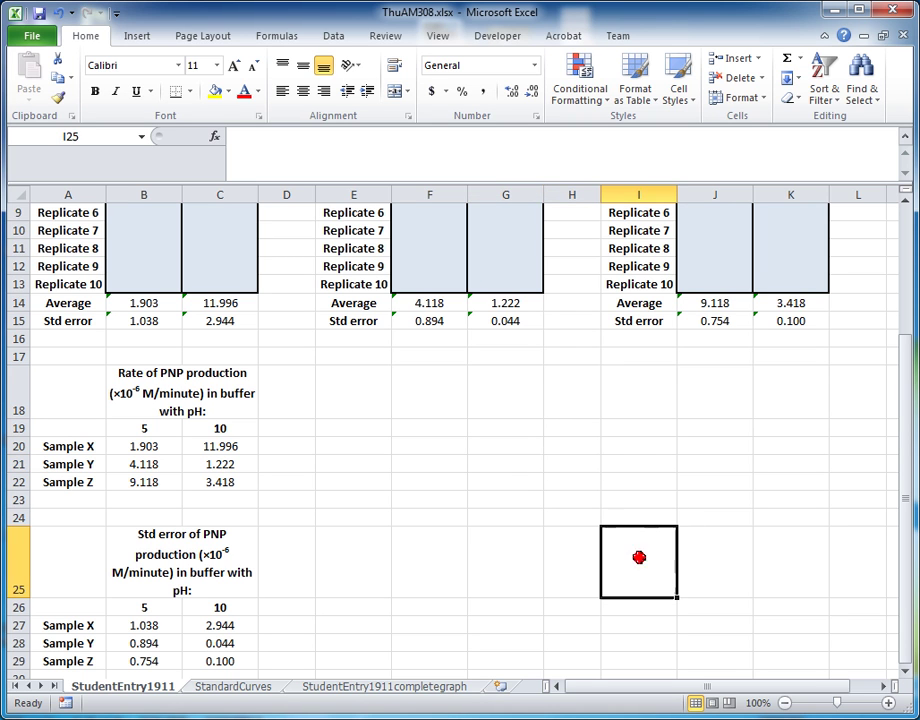
left_click(640, 481)
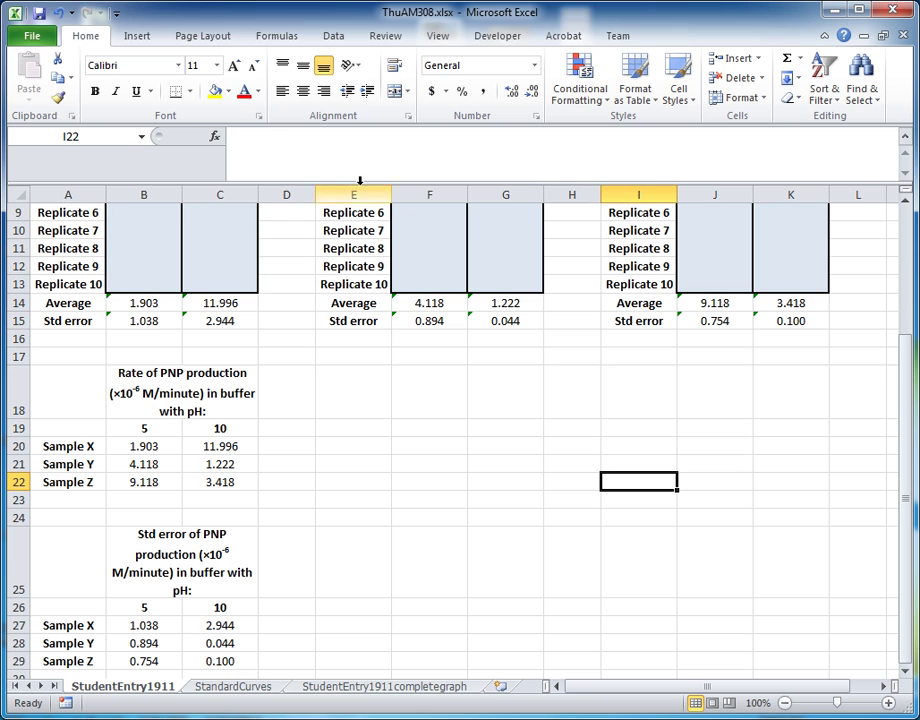
left_click(138, 37)
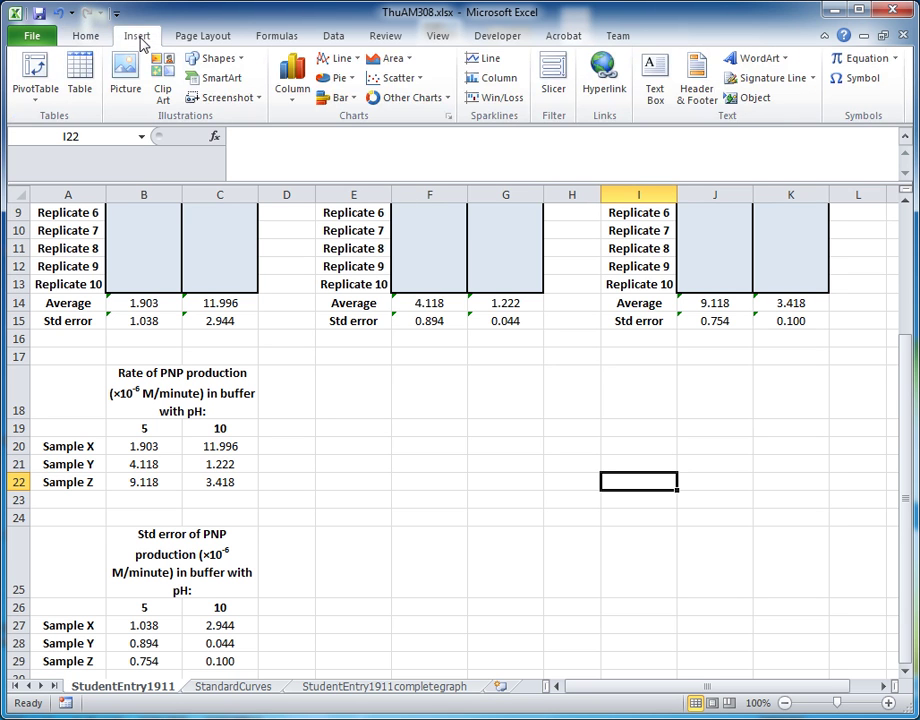
left_click(290, 100)
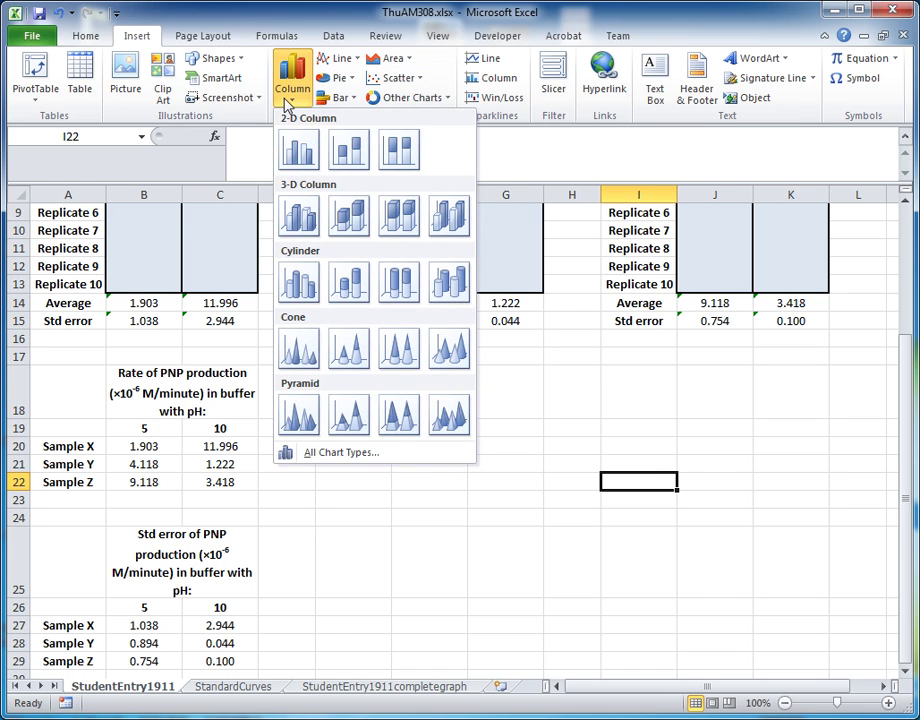
left_click(300, 148)
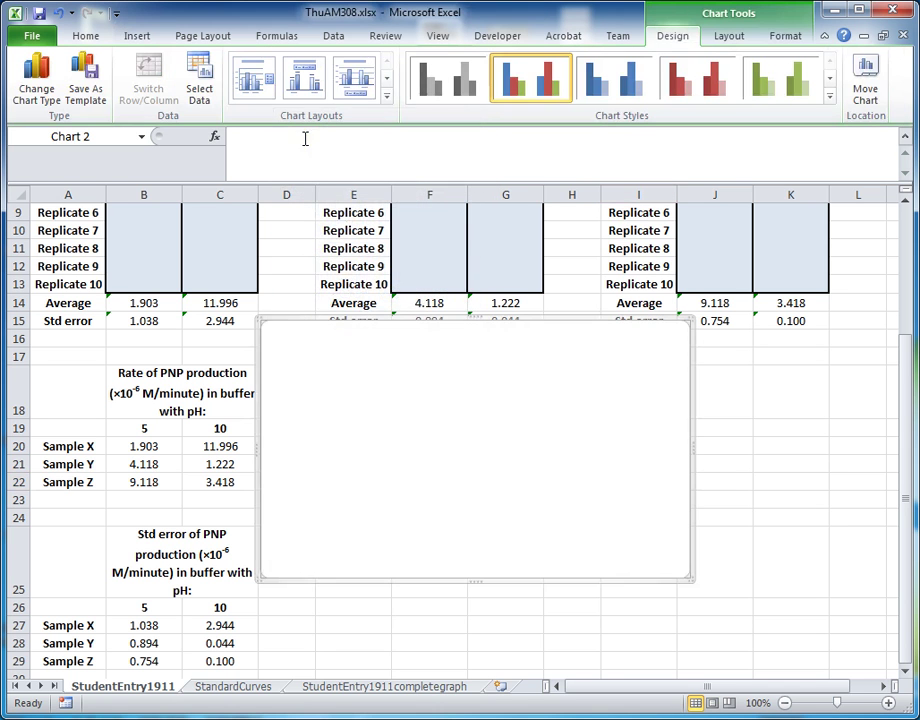
left_click_drag(412, 345, 483, 416)
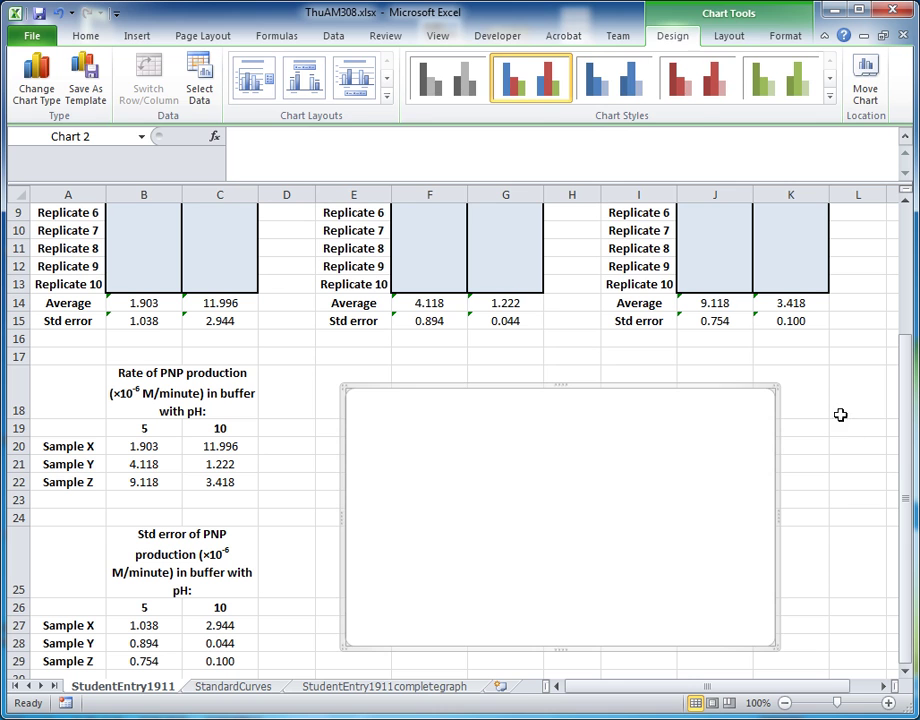
left_click(811, 390)
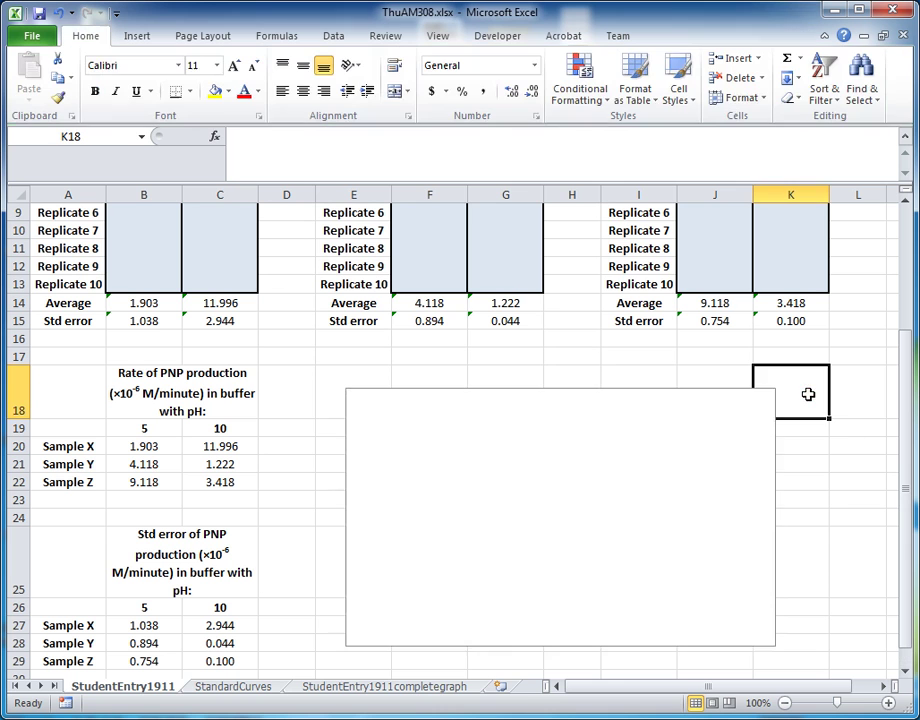
Add a data series named "pH 5" to the blank chart, using the sample averages in B20:B22 as its values.
left_click(632, 449)
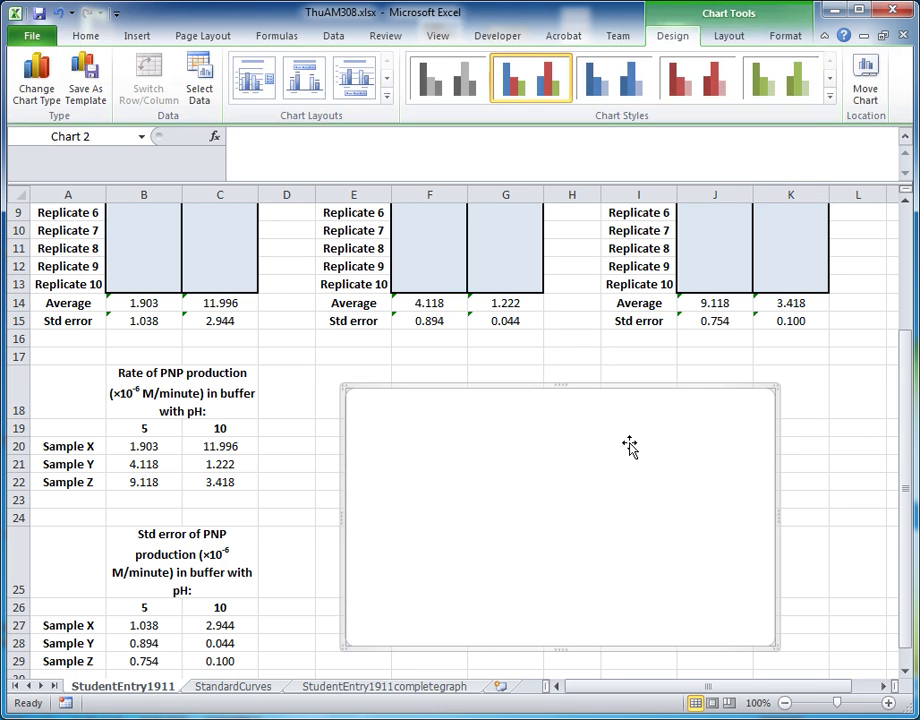
right_click(550, 490)
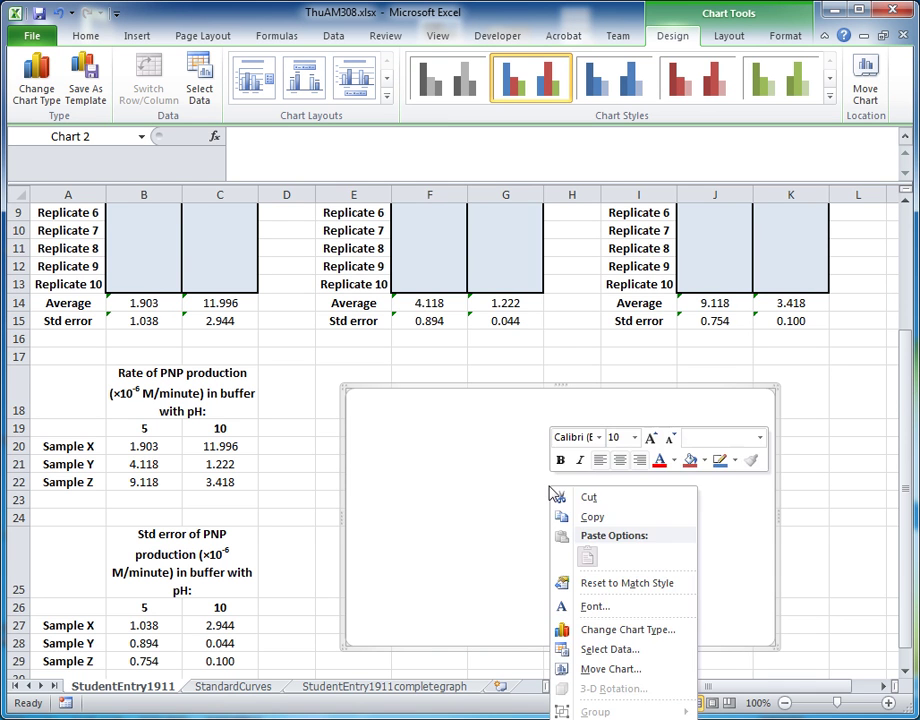
left_click(659, 656)
left_click(428, 73)
left_click_drag(428, 73, 646, 103)
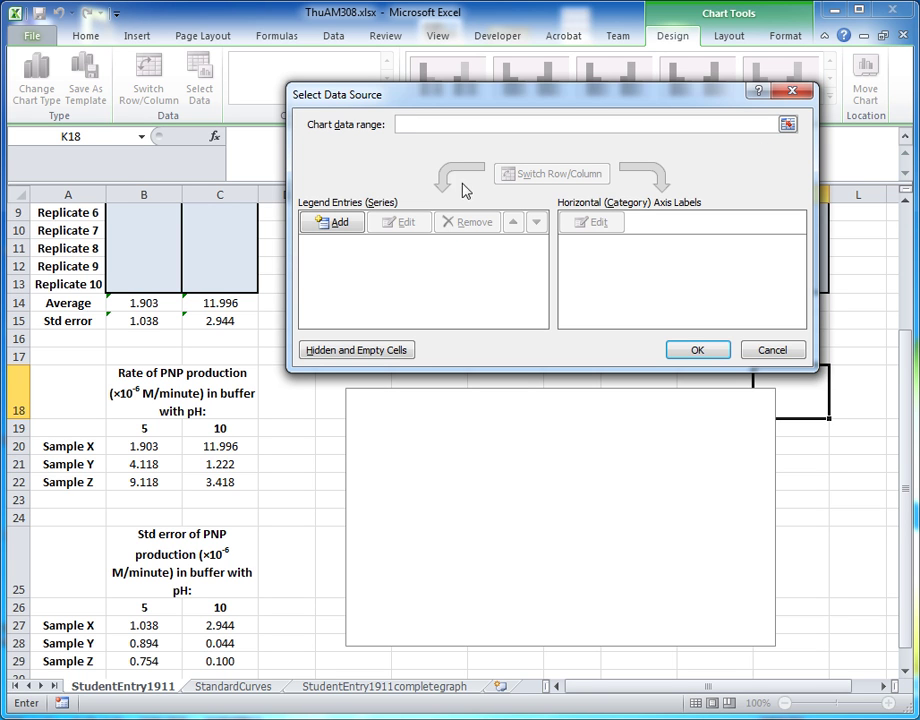
left_click(355, 228)
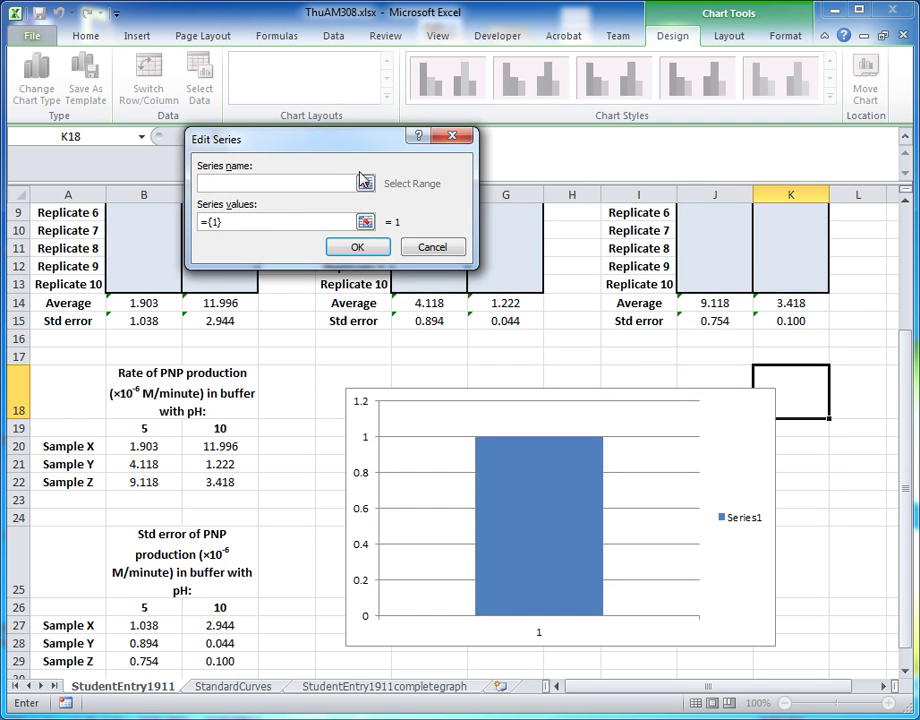
left_click_drag(338, 143, 422, 203)
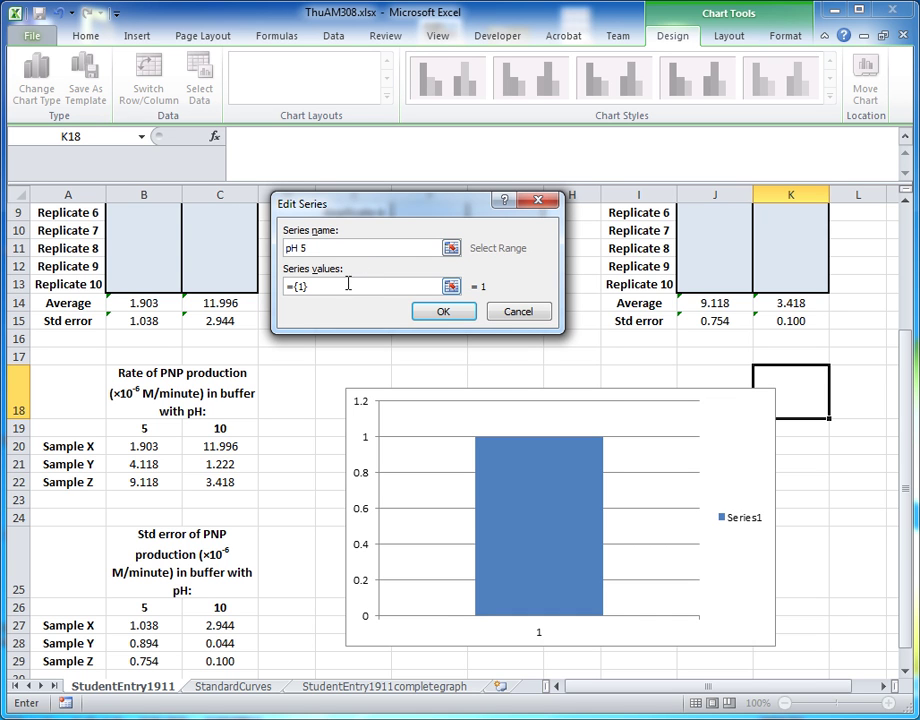
left_click(349, 286)
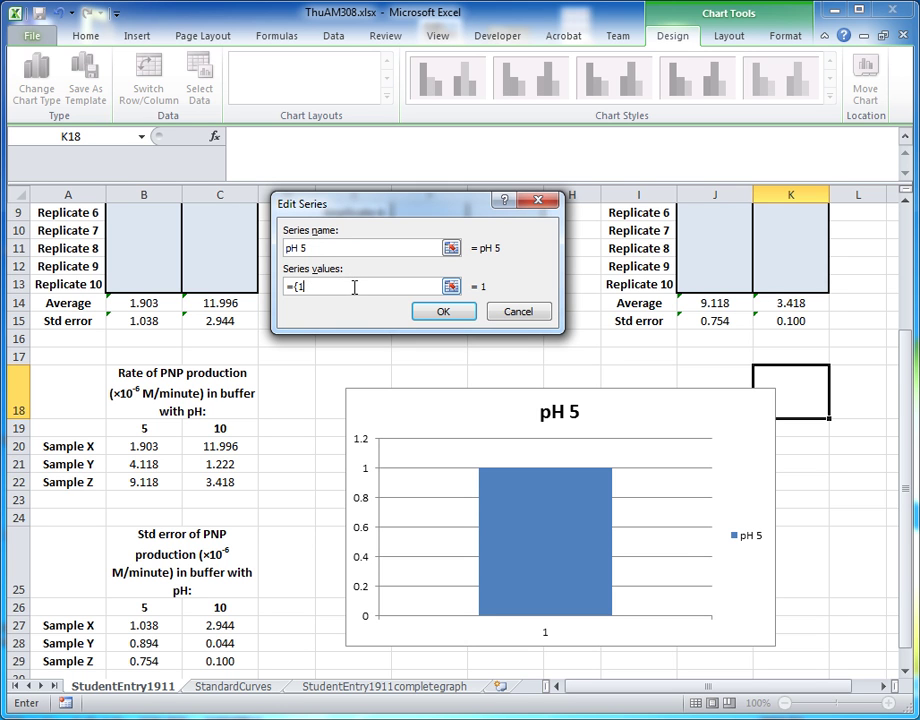
key("BackSpace")
left_click_drag(163, 448, 163, 486)
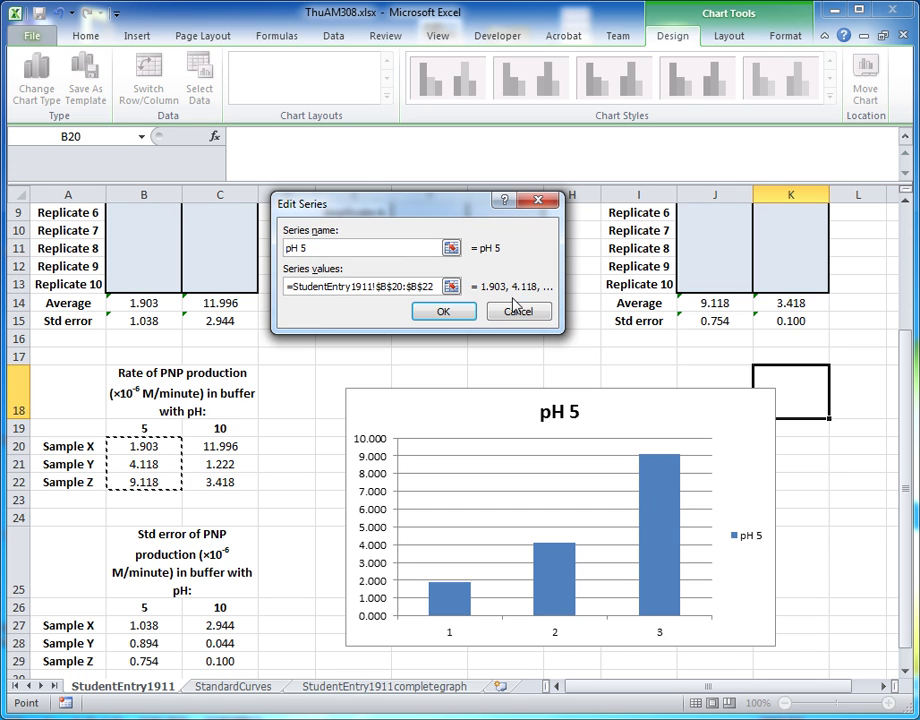
left_click(461, 315)
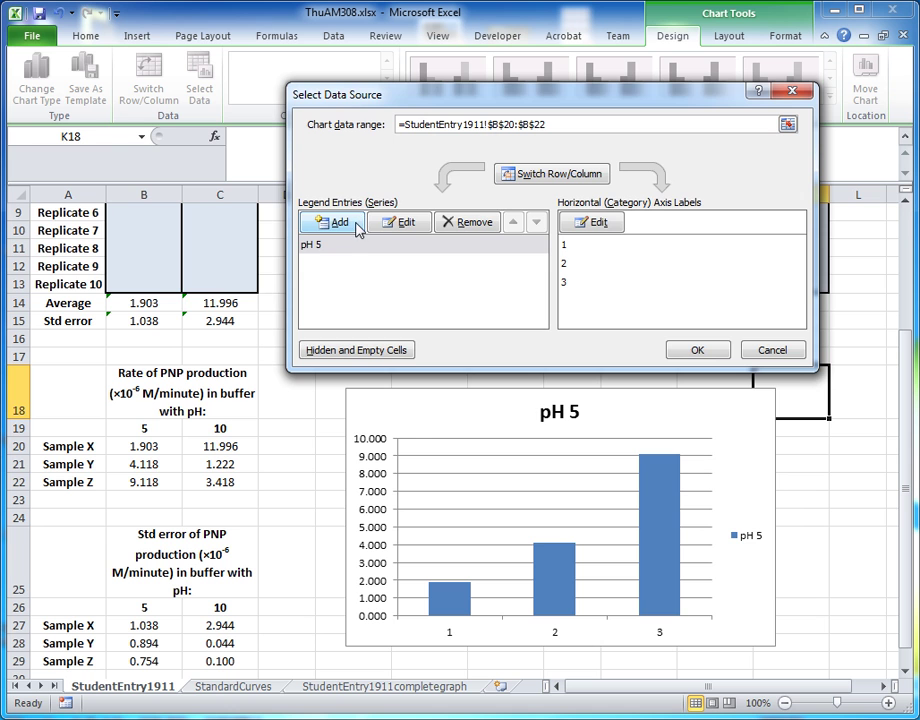
Add a second data series named "pH 10" to the chart, using the sample averages in C20:C22 as its values.
left_click(357, 226)
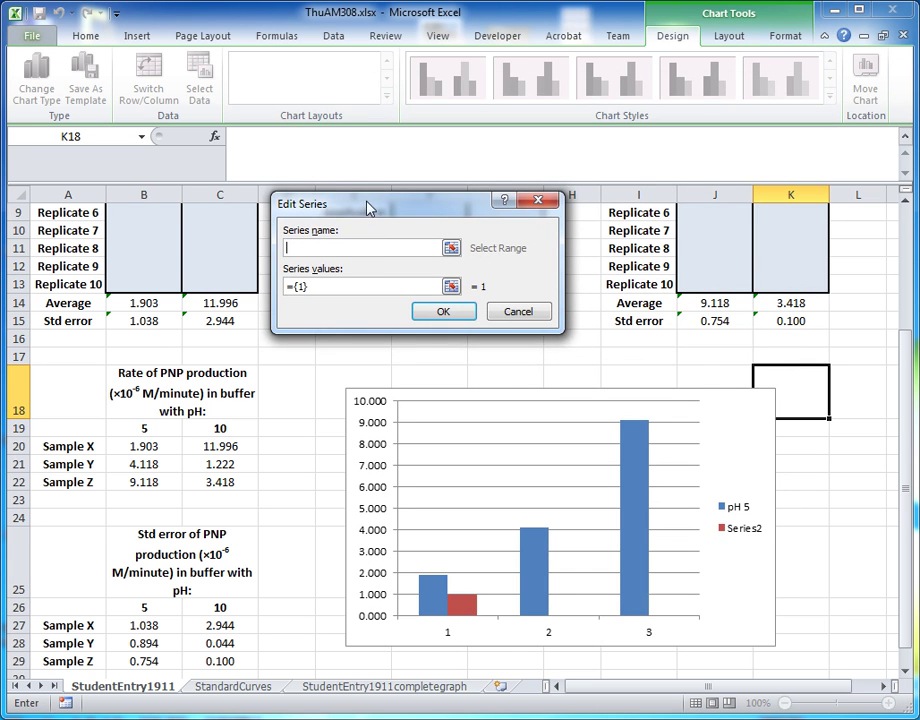
left_click(336, 287)
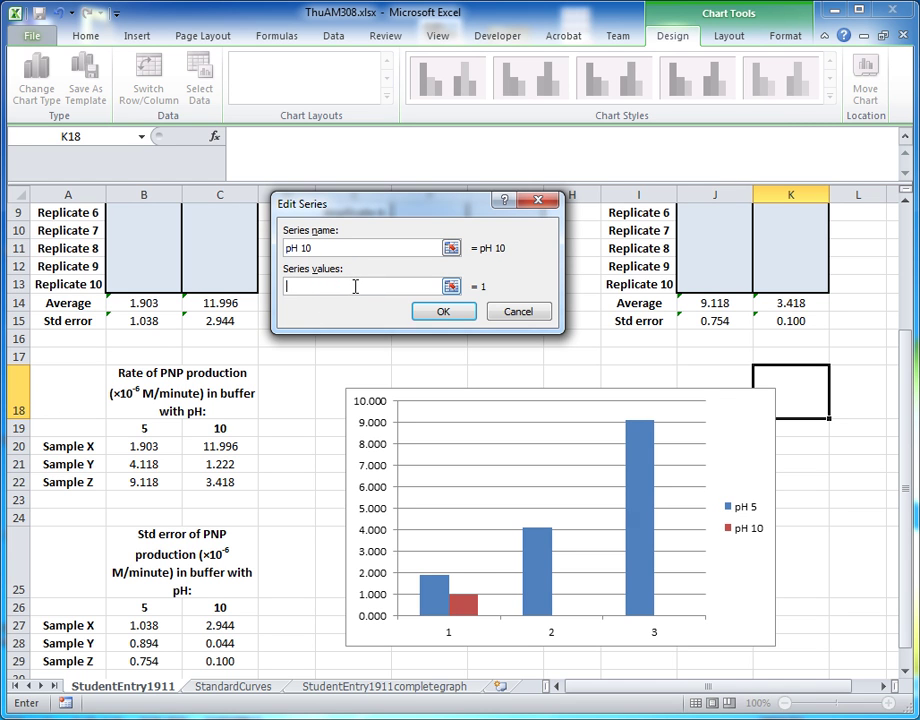
left_click_drag(234, 446, 246, 484)
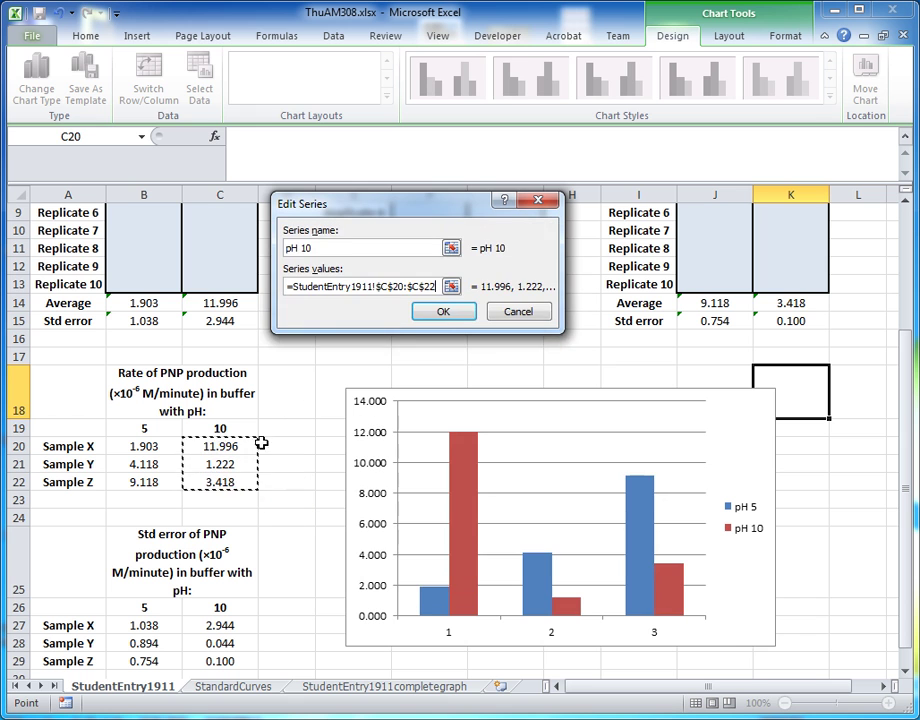
left_click(456, 313)
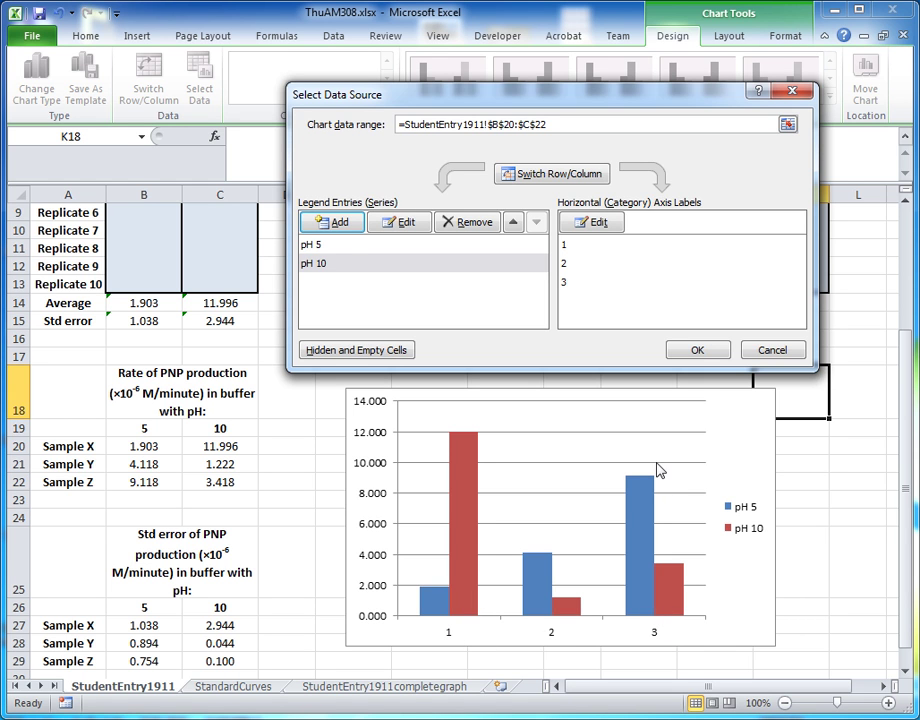
Use the sample names in A20:A22 as the chart's horizontal axis labels and apply the data source settings.
left_click(614, 226)
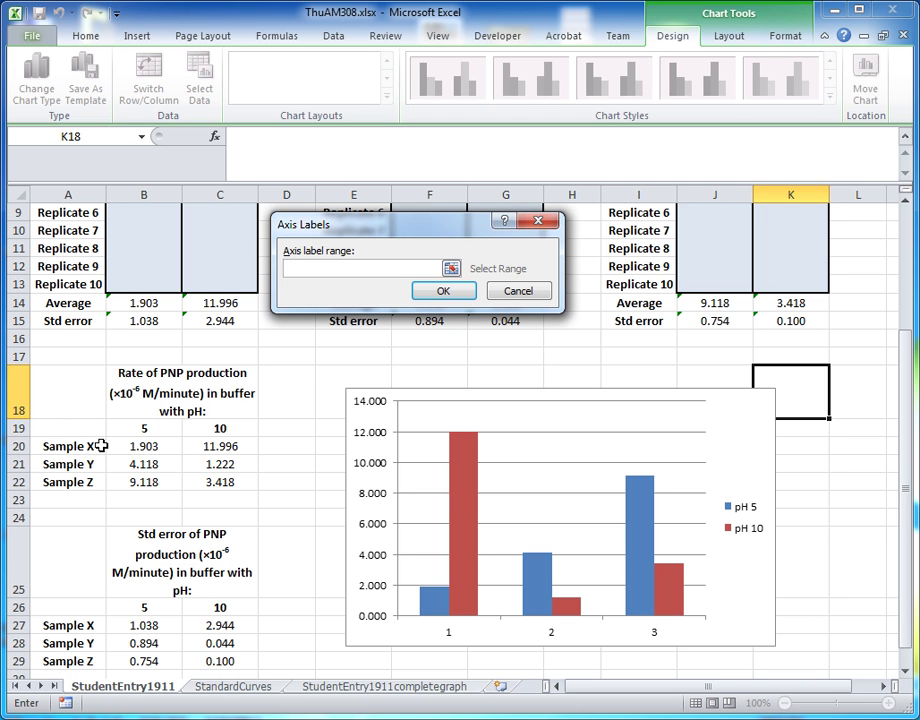
left_click_drag(86, 446, 121, 484)
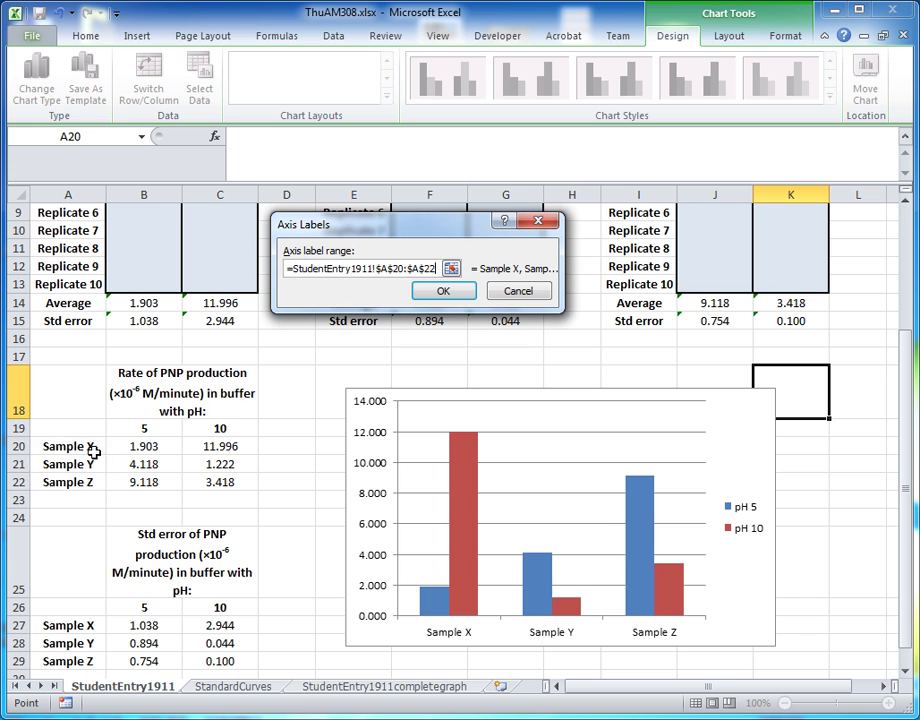
left_click(432, 291)
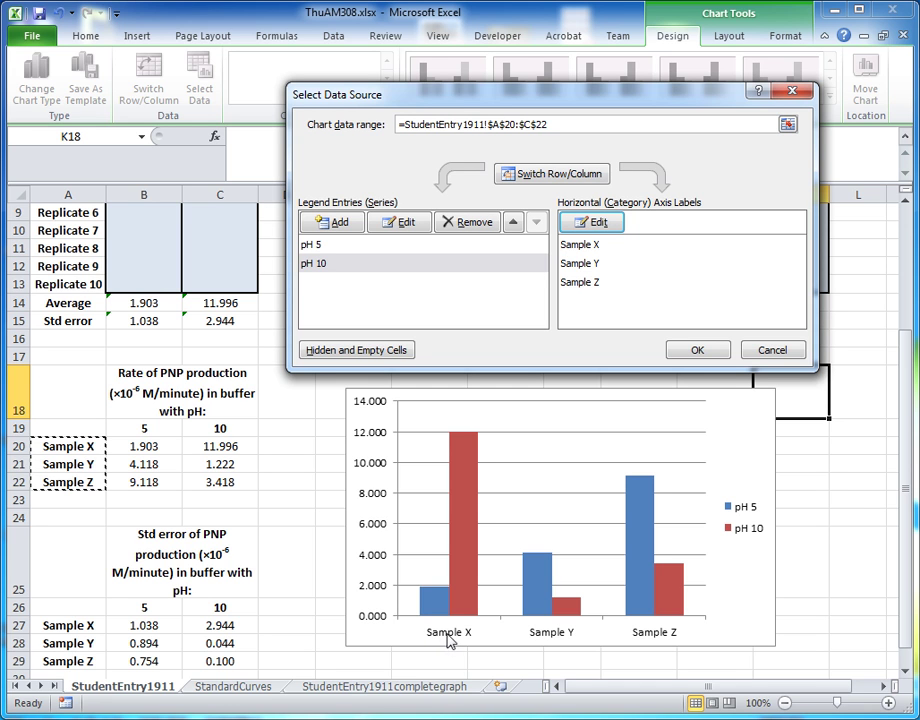
left_click(705, 355)
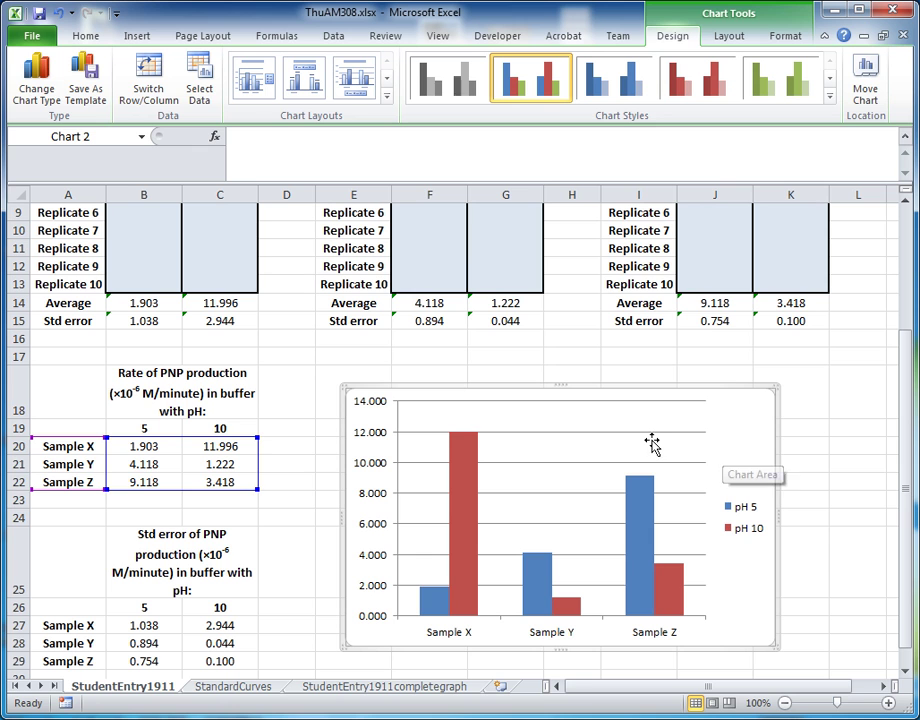
Delete the chart's horizontal gridlines and format the vertical axis numbers with 0 decimal places.
left_click(591, 441)
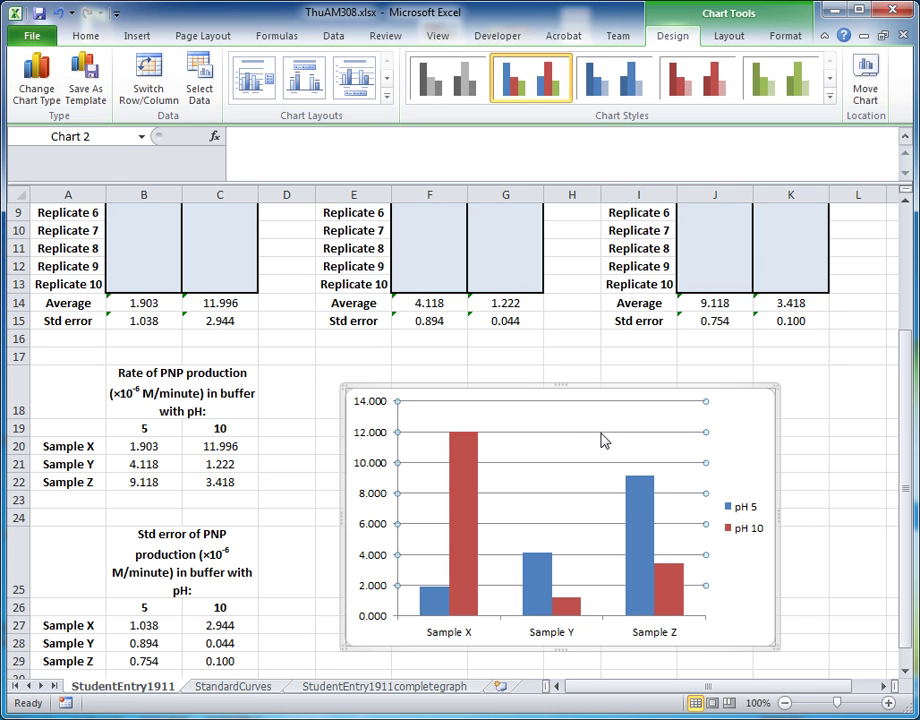
left_click(601, 436)
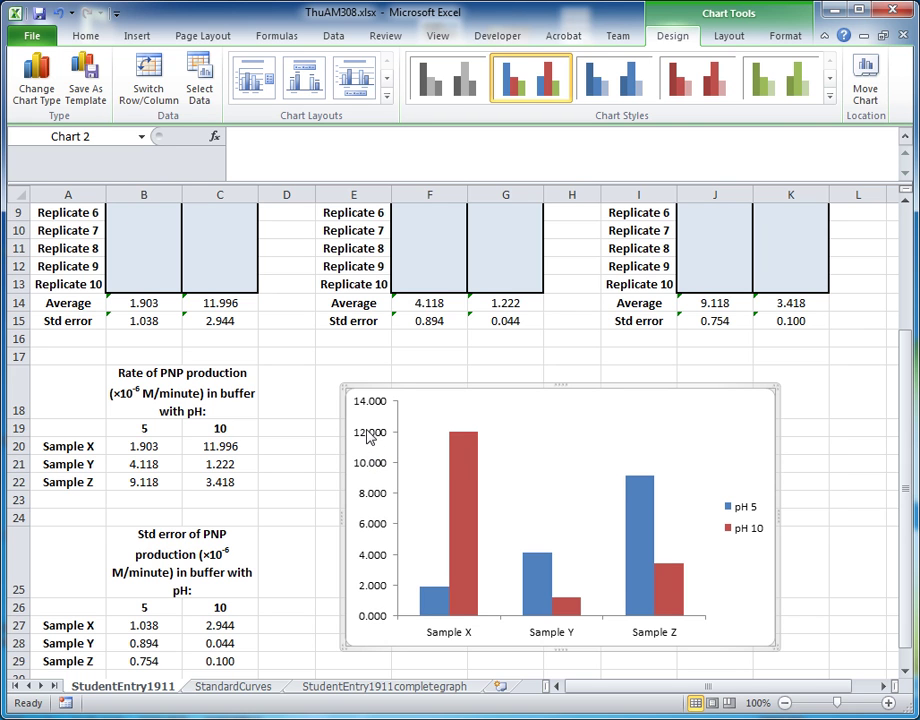
left_click(378, 437)
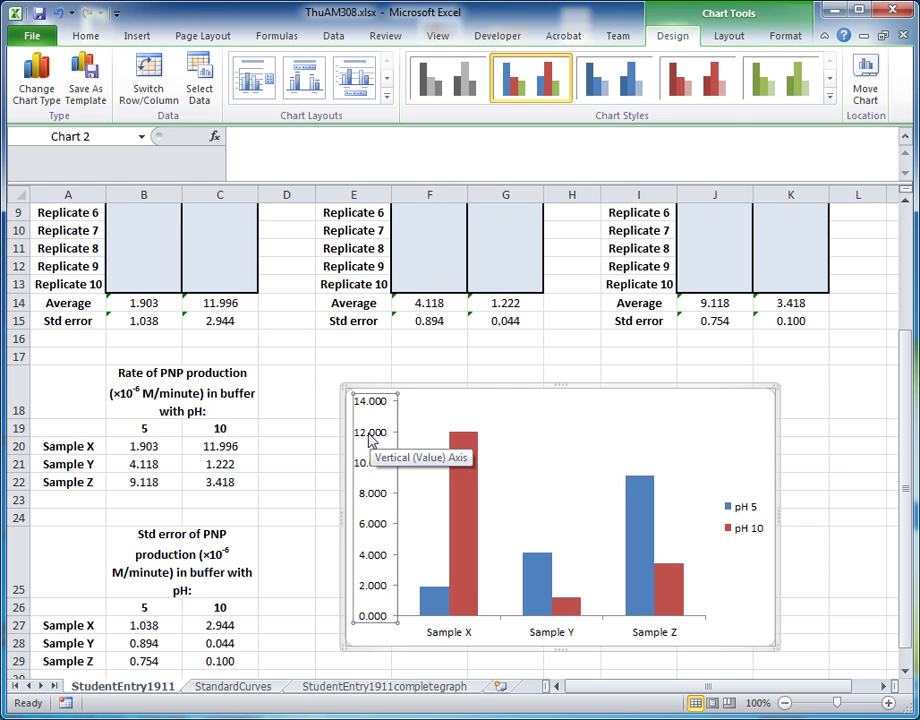
double_click(378, 437)
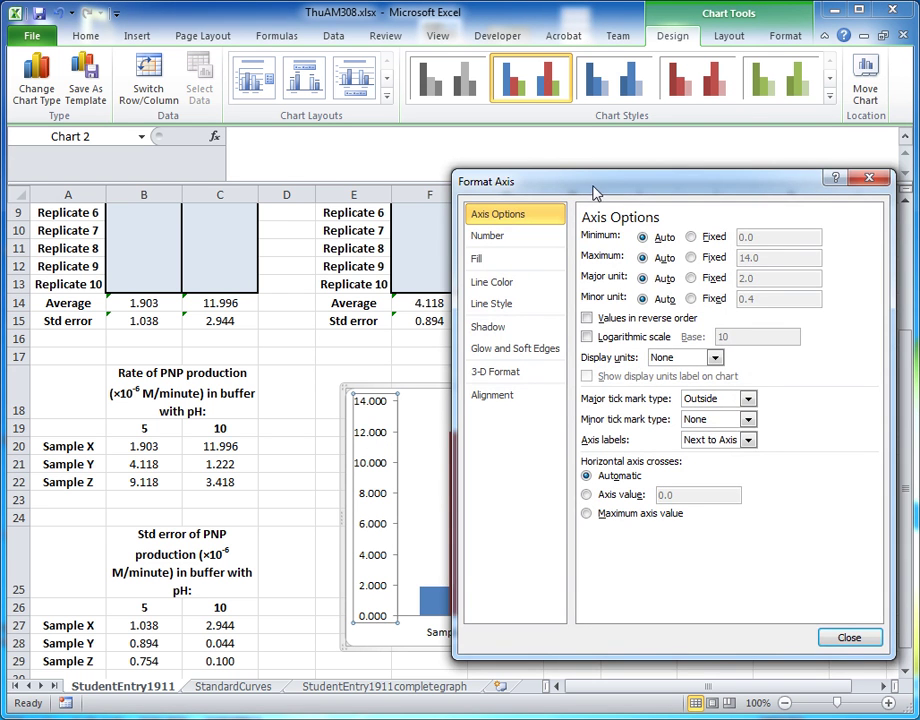
left_click_drag(596, 185, 585, 181)
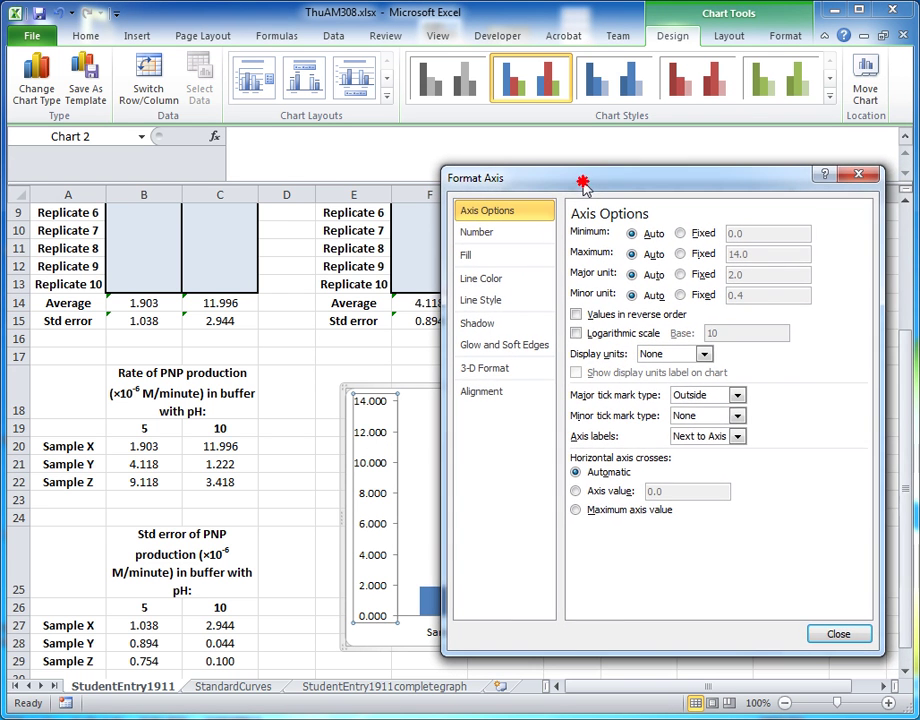
left_click(525, 239)
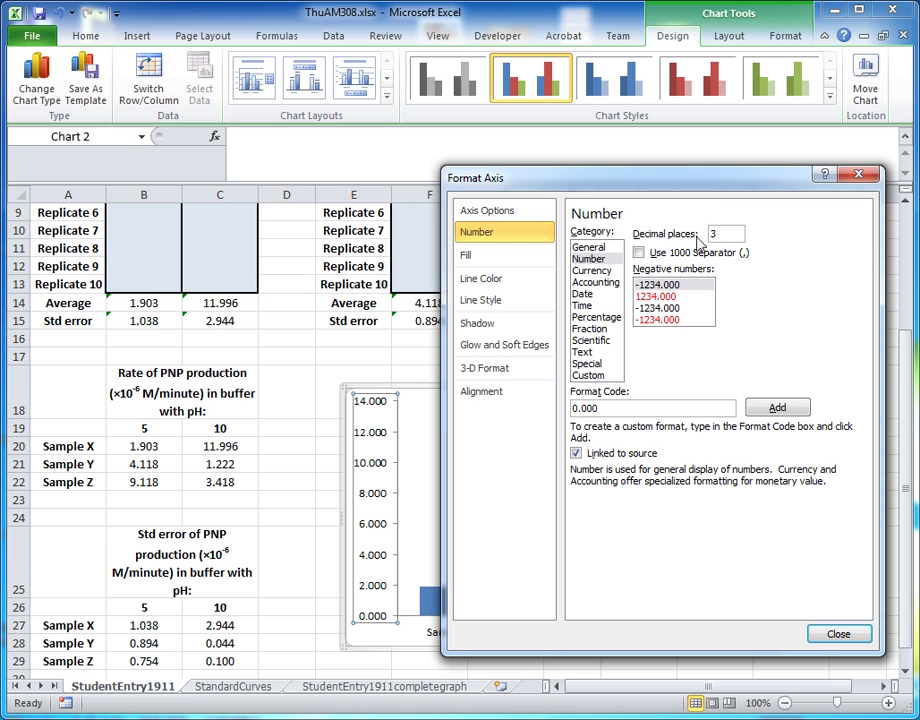
left_click_drag(702, 184, 586, 148)
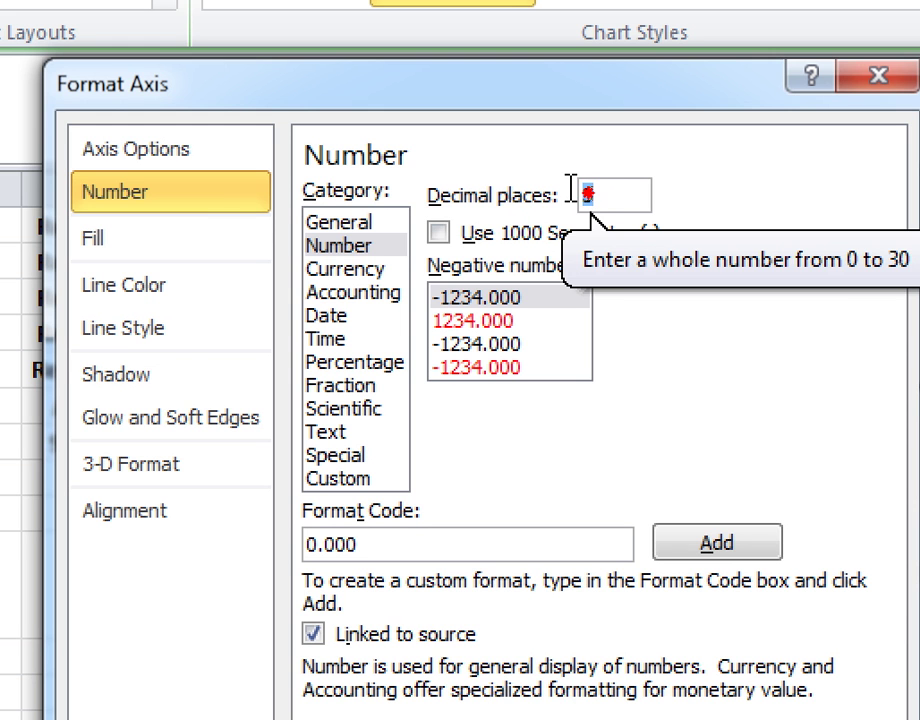
key("BackSpace")
type("0")
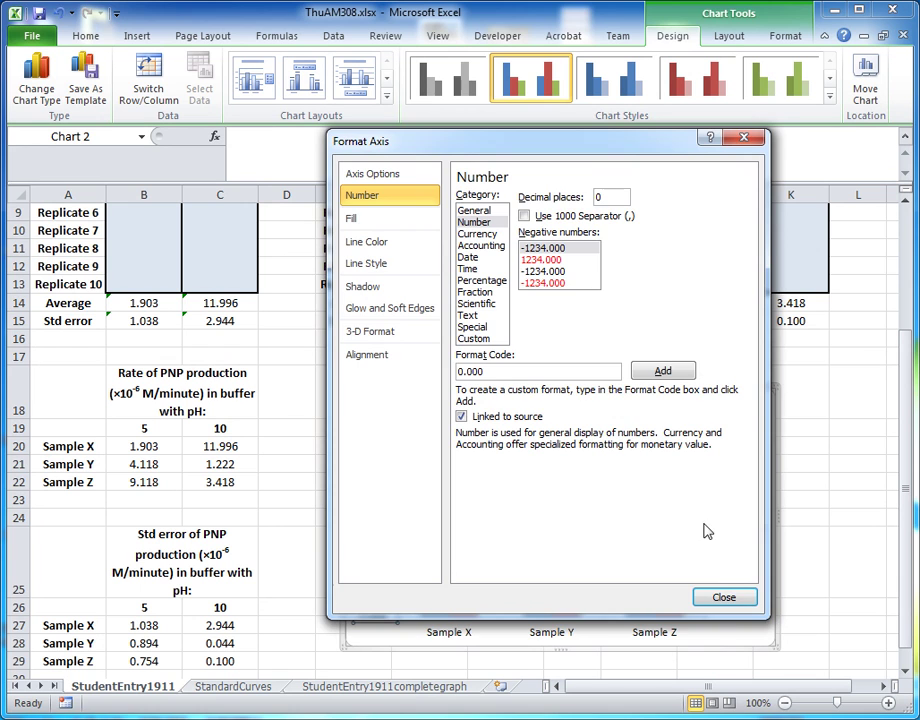
left_click(723, 597)
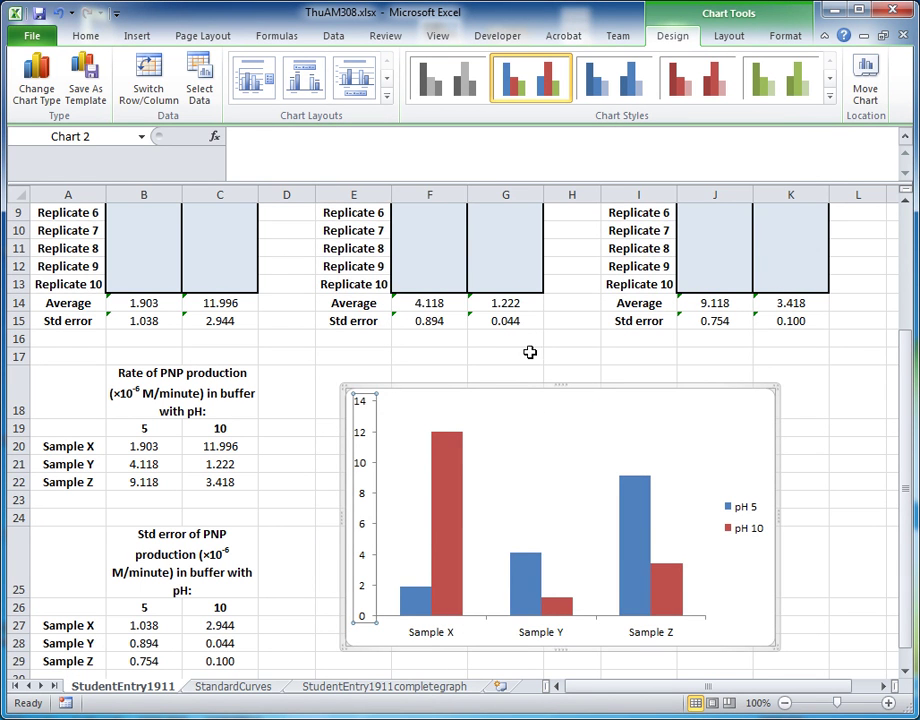
Add a rotated vertical axis title to the chart reading "Rate of PNP production (x10-6 M/minute)".
left_click(532, 414)
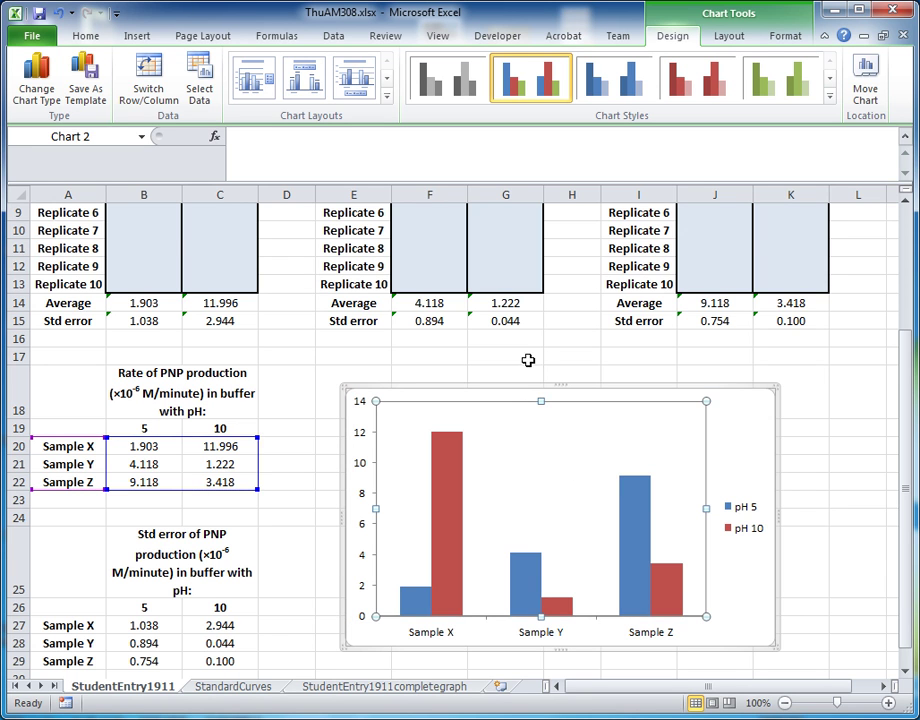
left_click(596, 396)
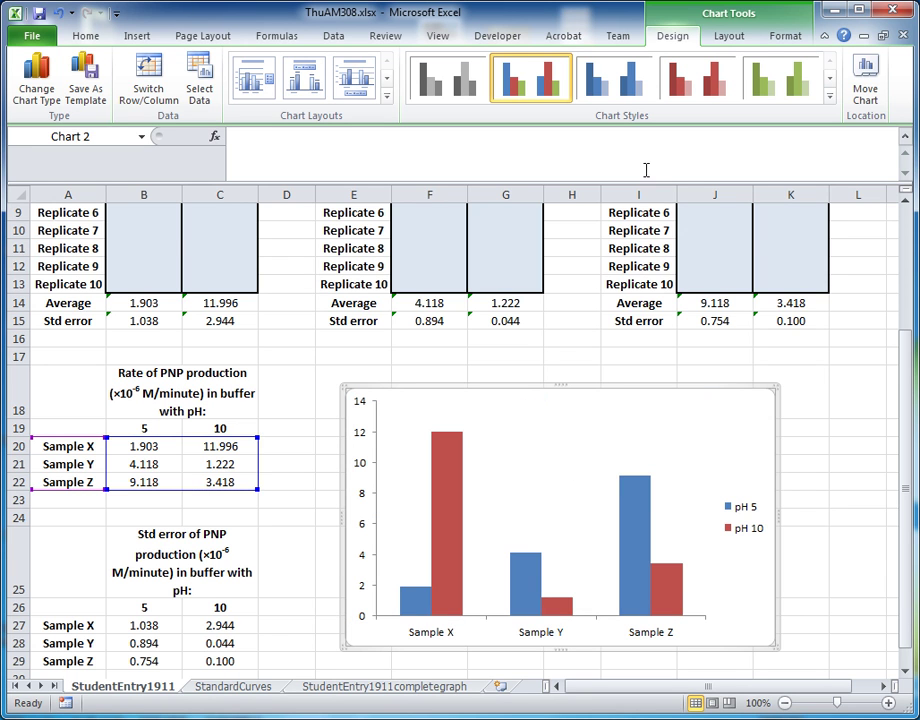
left_click(727, 37)
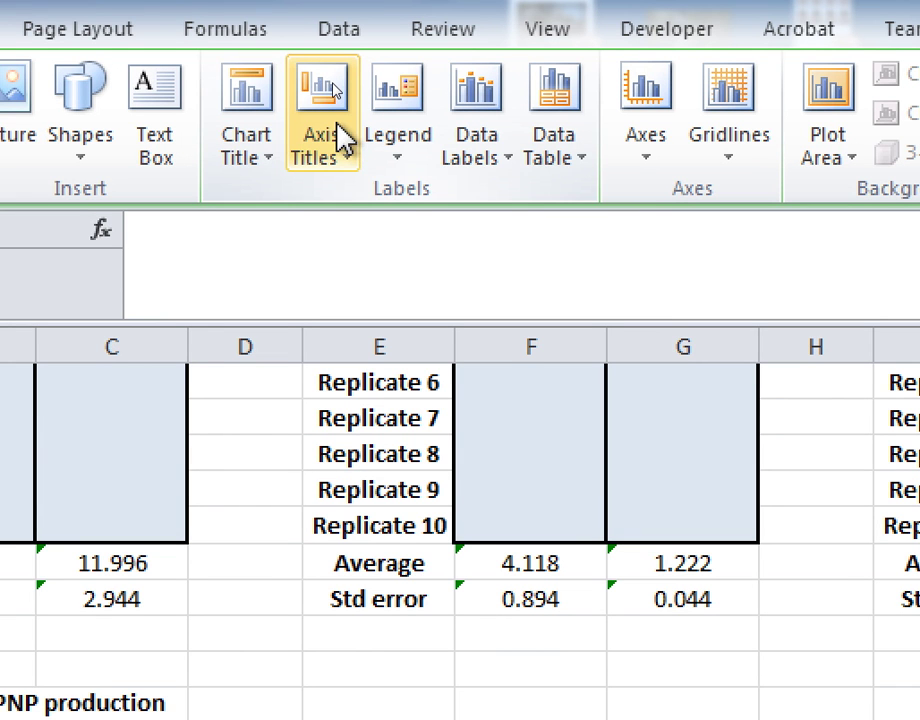
left_click(339, 143)
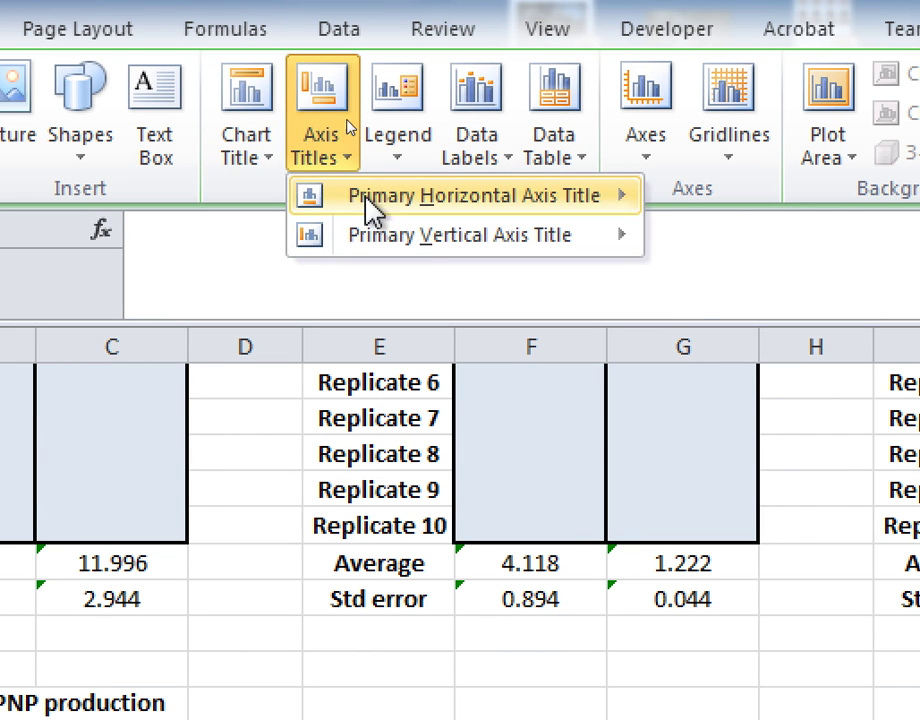
mouse_move(453, 250)
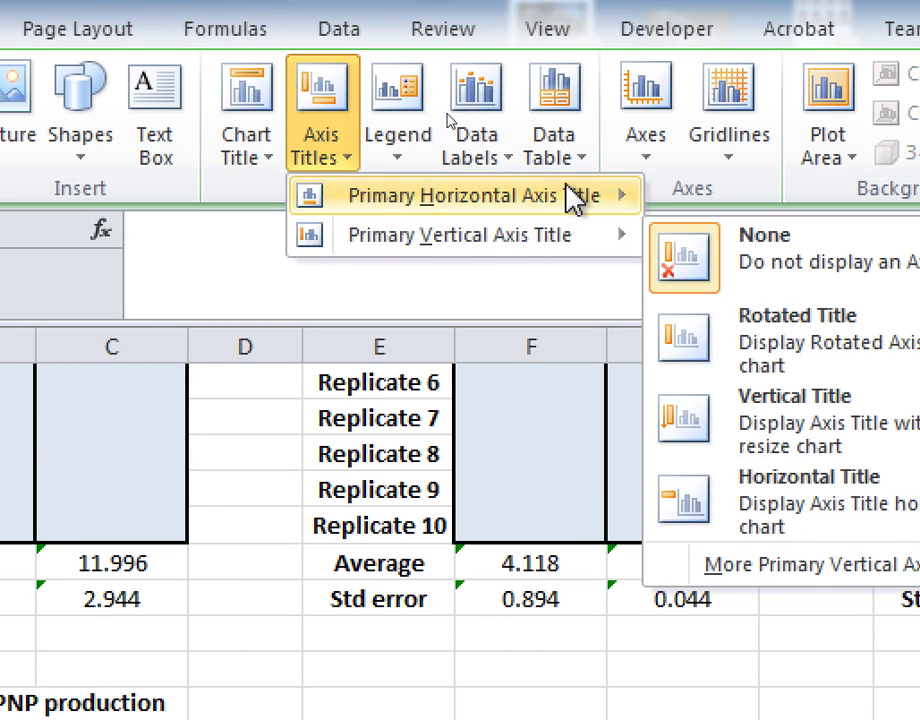
mouse_move(570, 195)
mouse_move(583, 236)
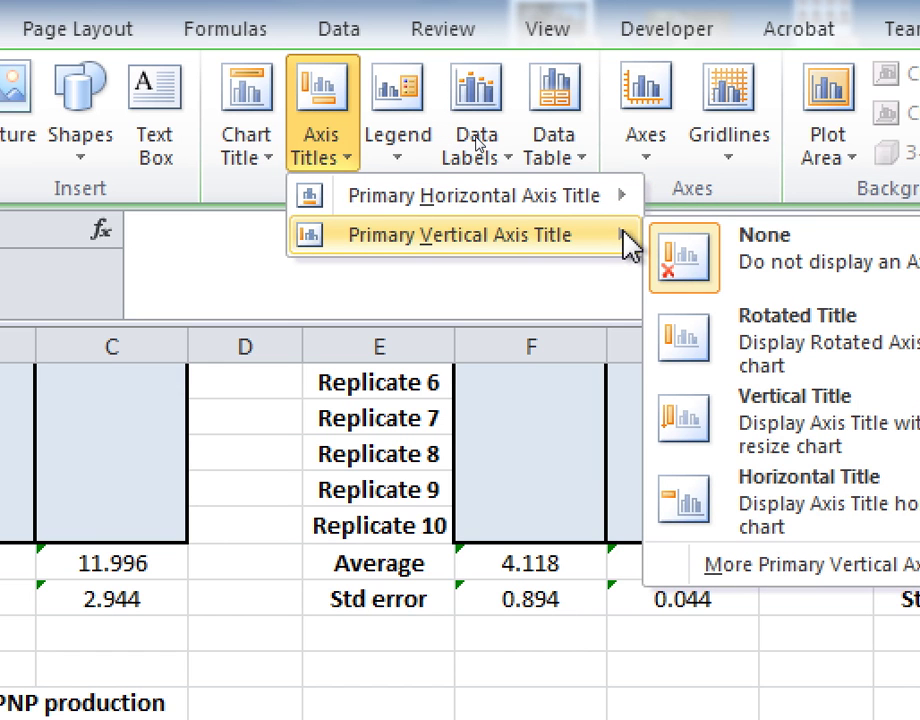
left_click(728, 343)
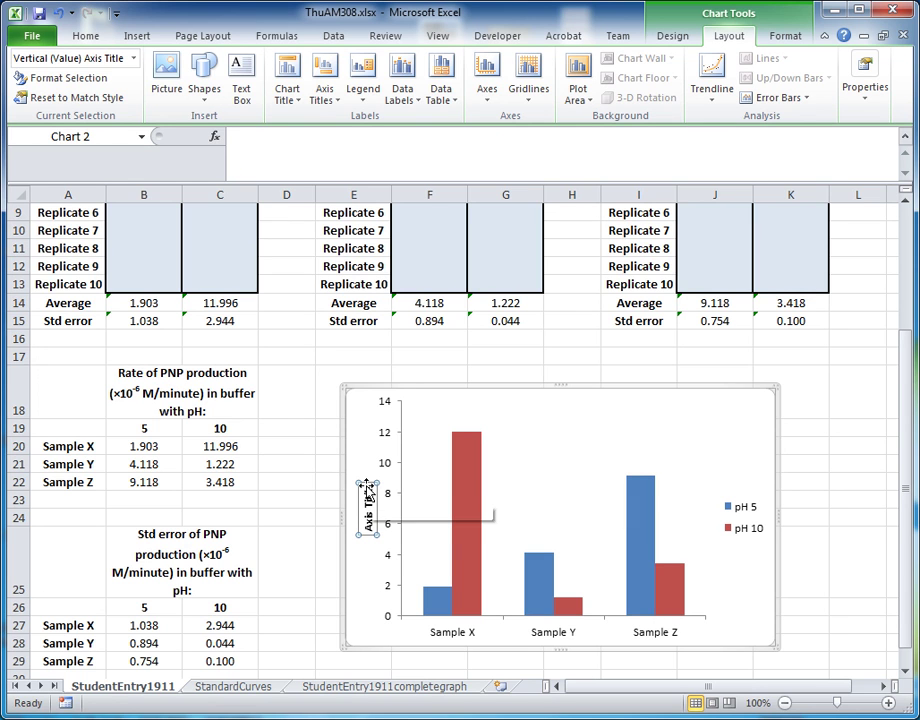
type("R")
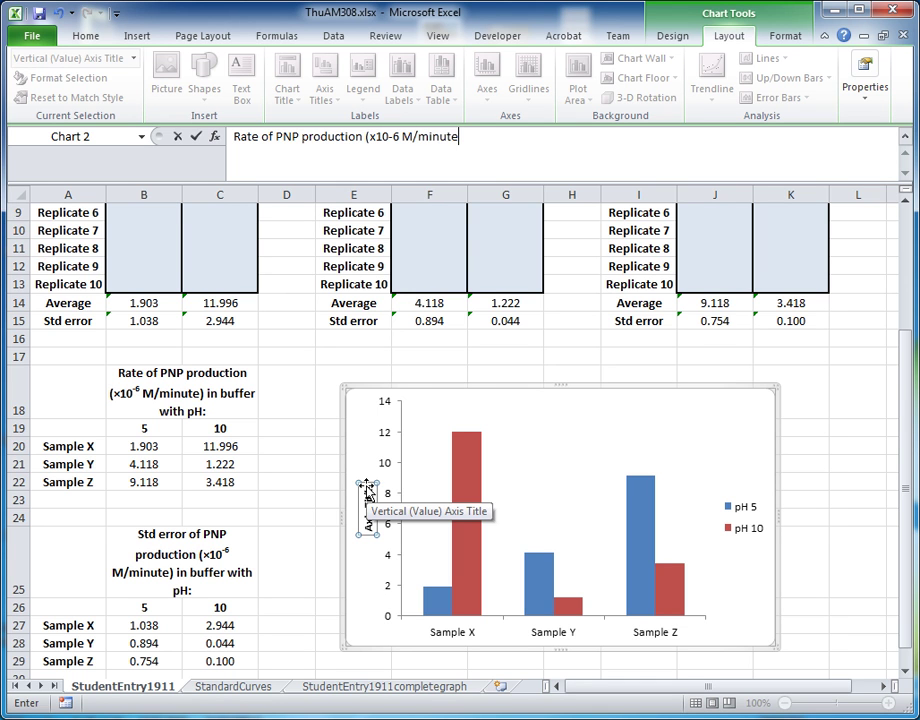
type(")")
key("Return")
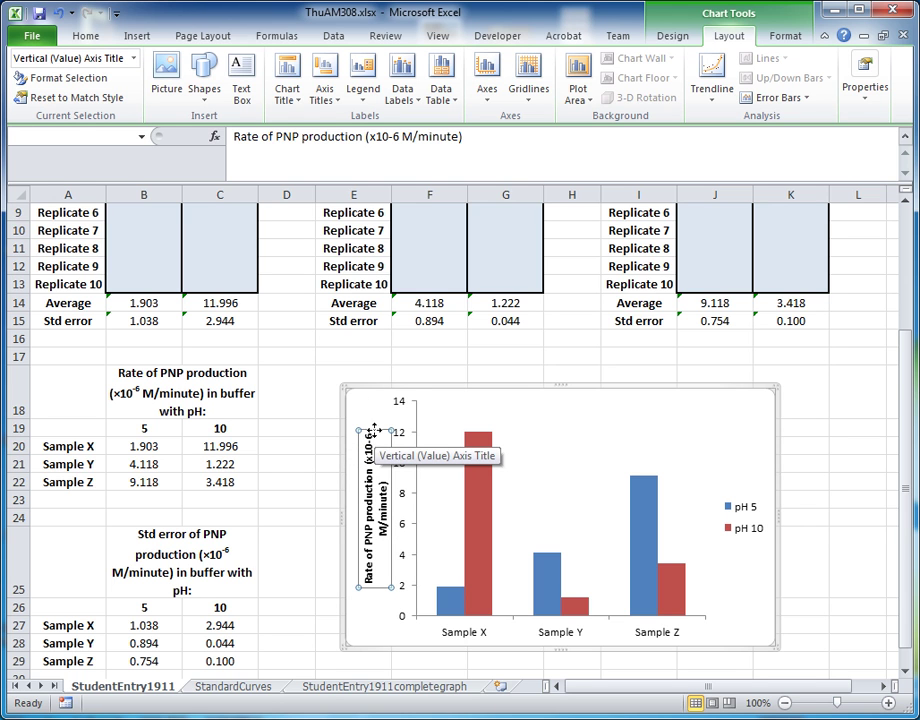
Format the exponent "-6" in the vertical axis title as superscript.
left_click(372, 410)
left_click(371, 446)
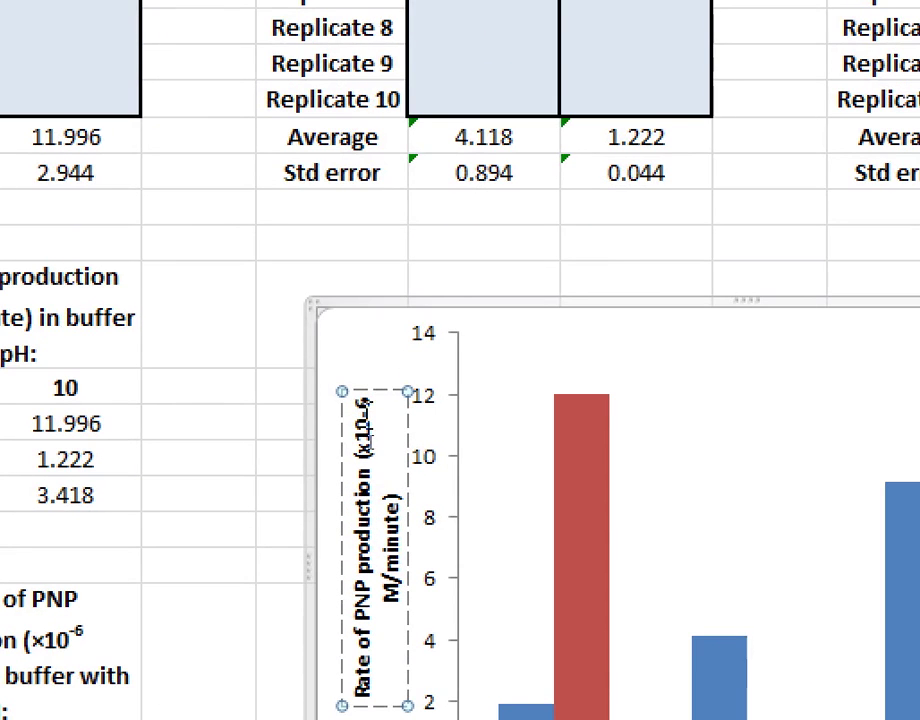
left_click_drag(361, 419, 362, 400)
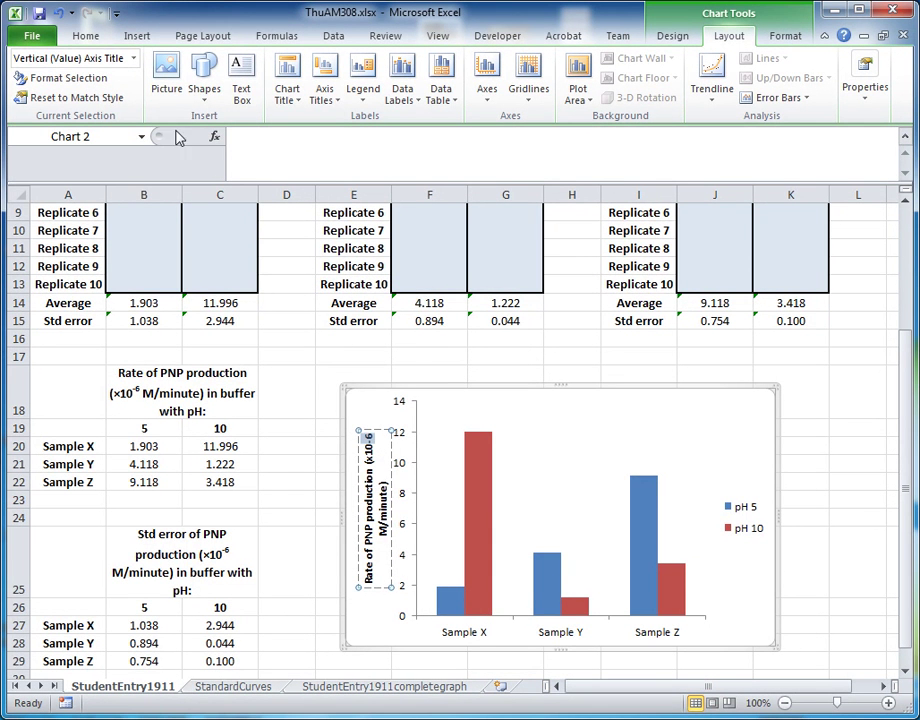
left_click(88, 37)
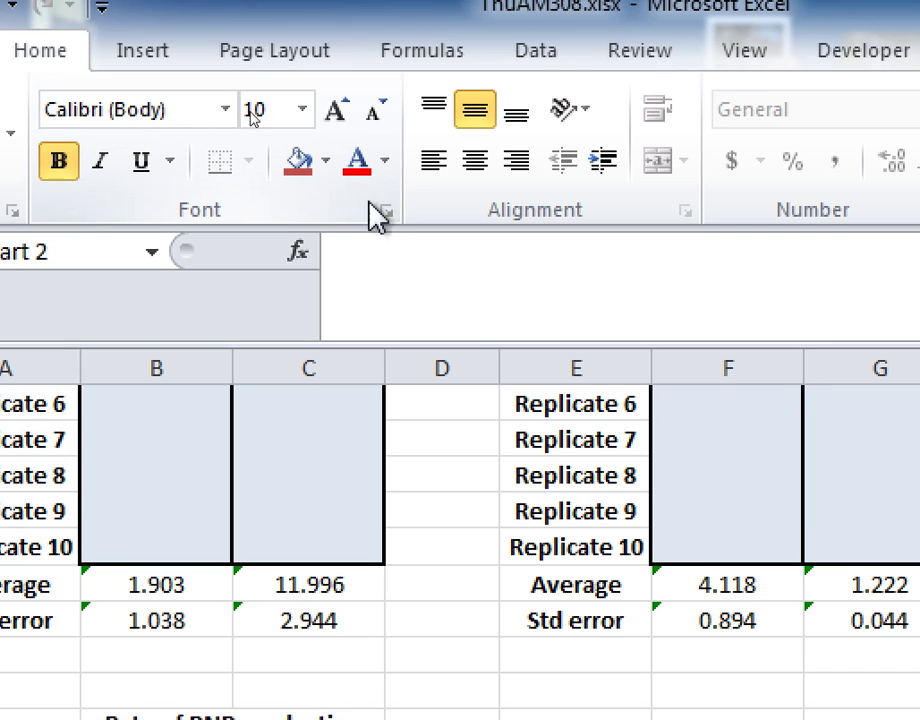
left_click(258, 122)
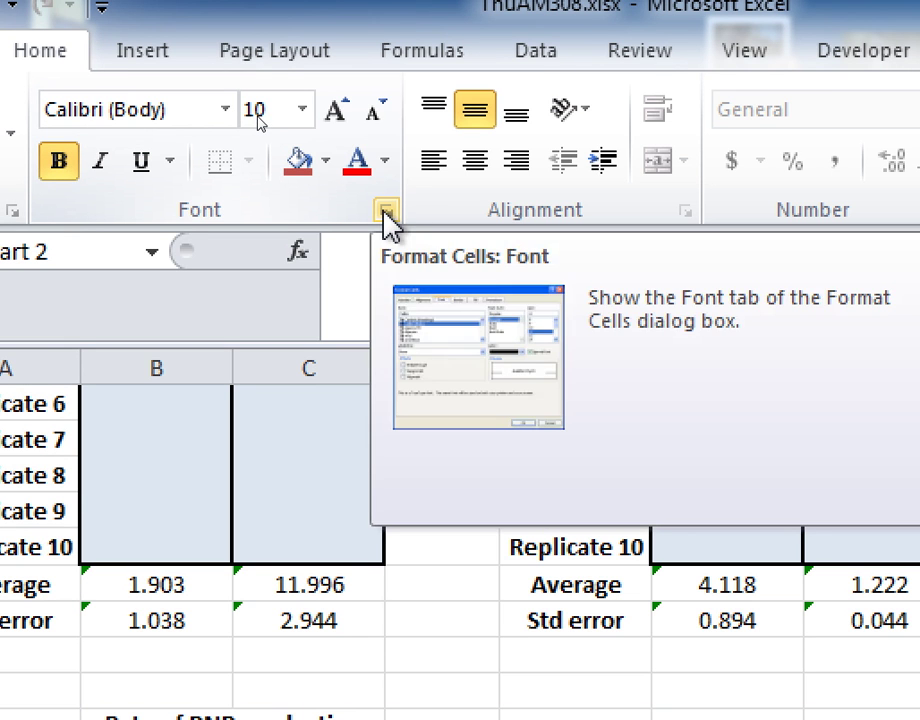
left_click(387, 213)
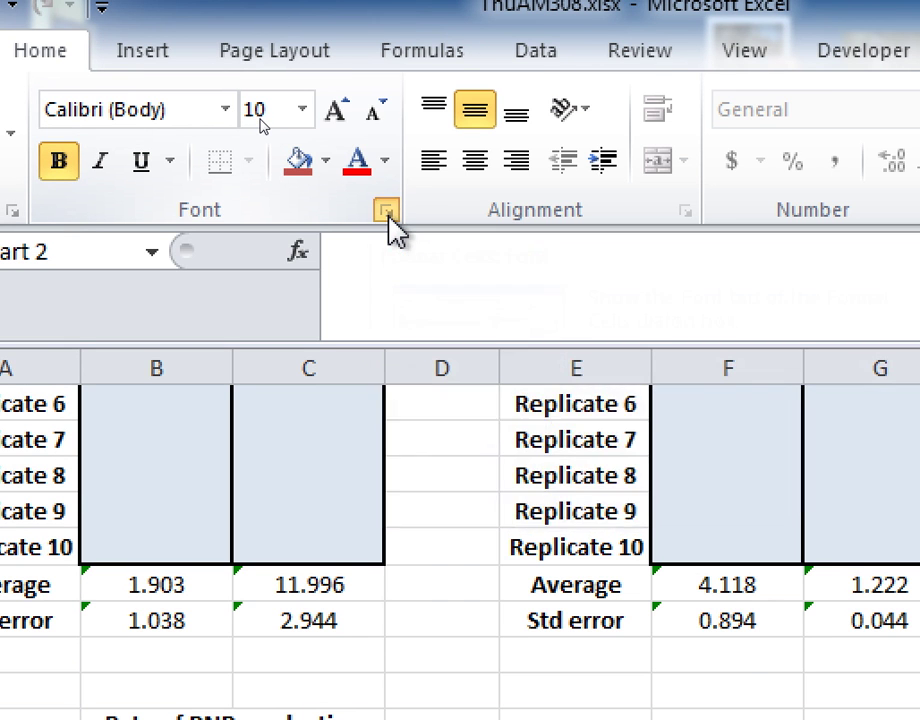
left_click_drag(548, 455, 222, 130)
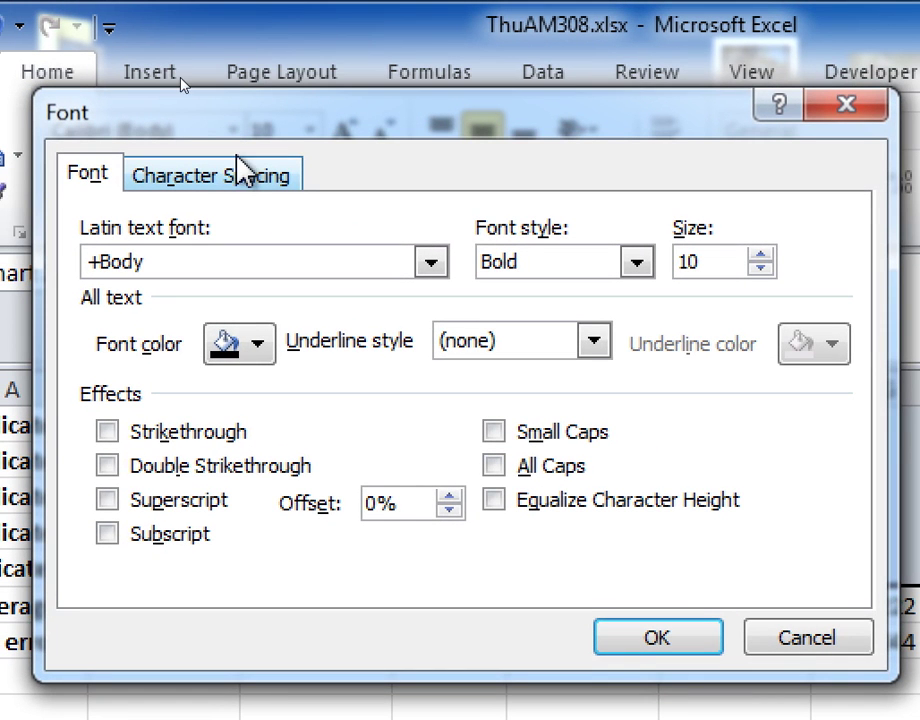
left_click(220, 509)
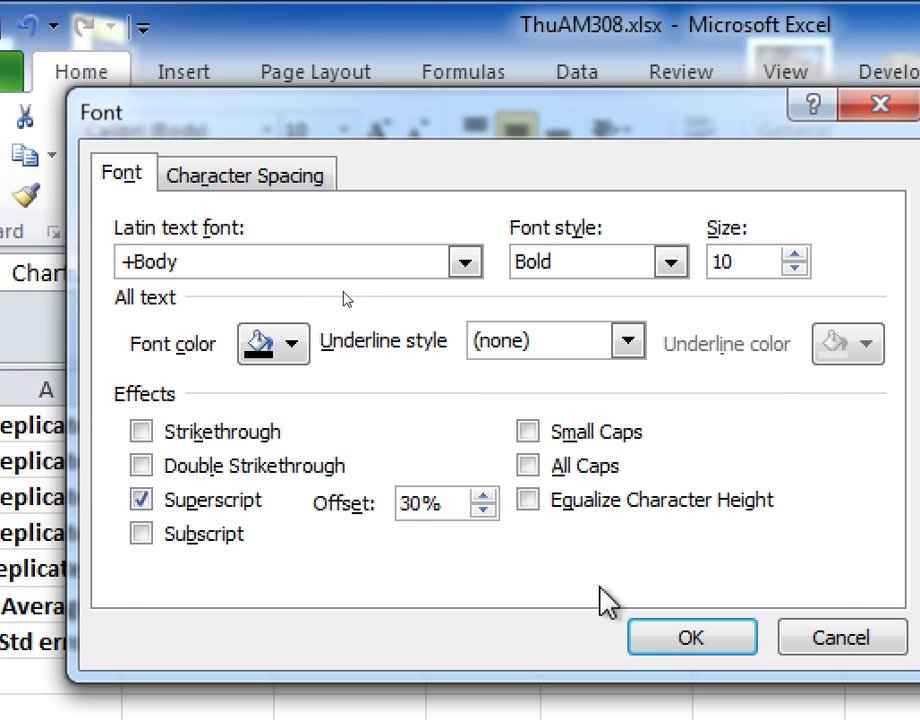
left_click(665, 640)
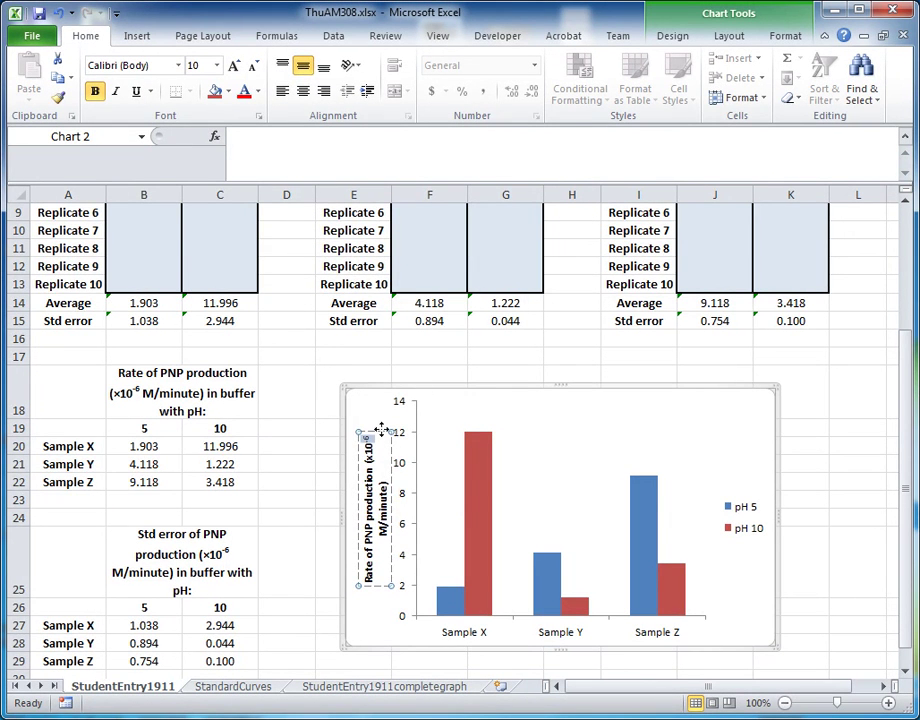
left_click(376, 417)
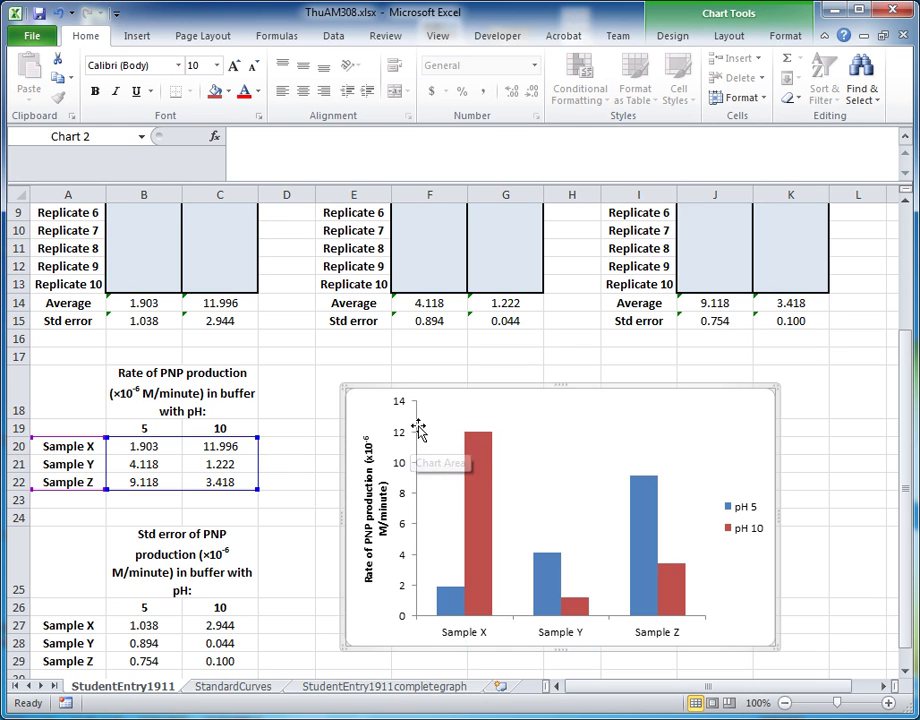
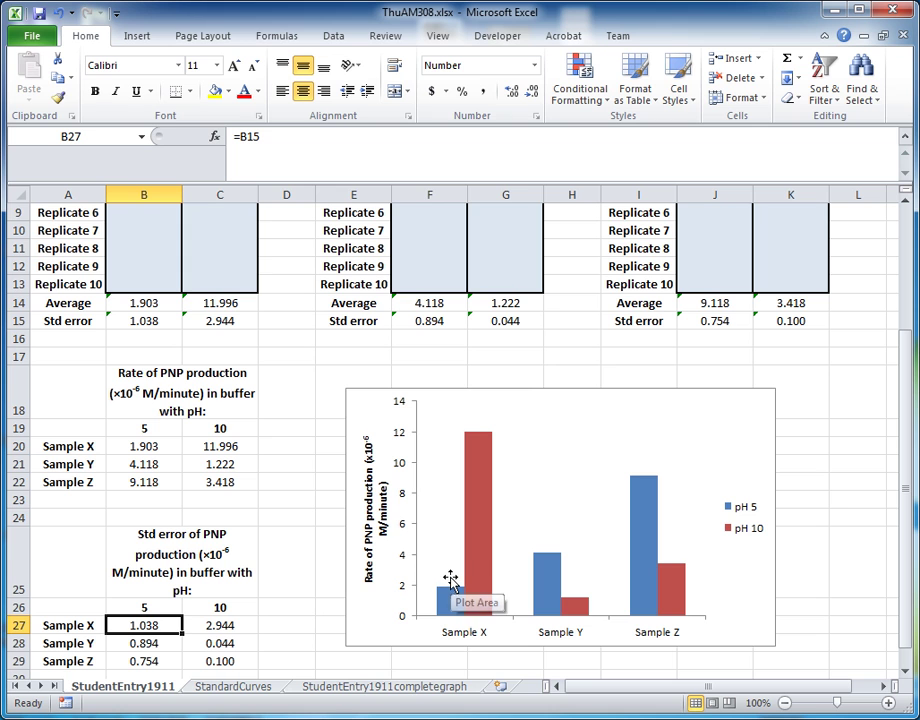
Add vertical error bars to the chart's pH 5 series and set their error amount to Custom.
mouse_move(453, 605)
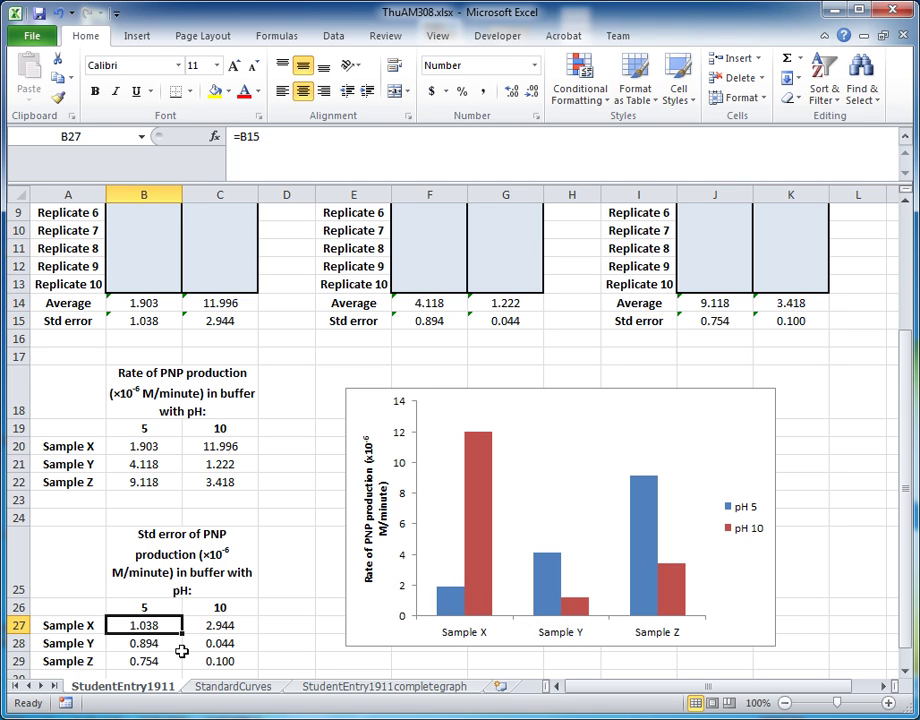
left_click(297, 516)
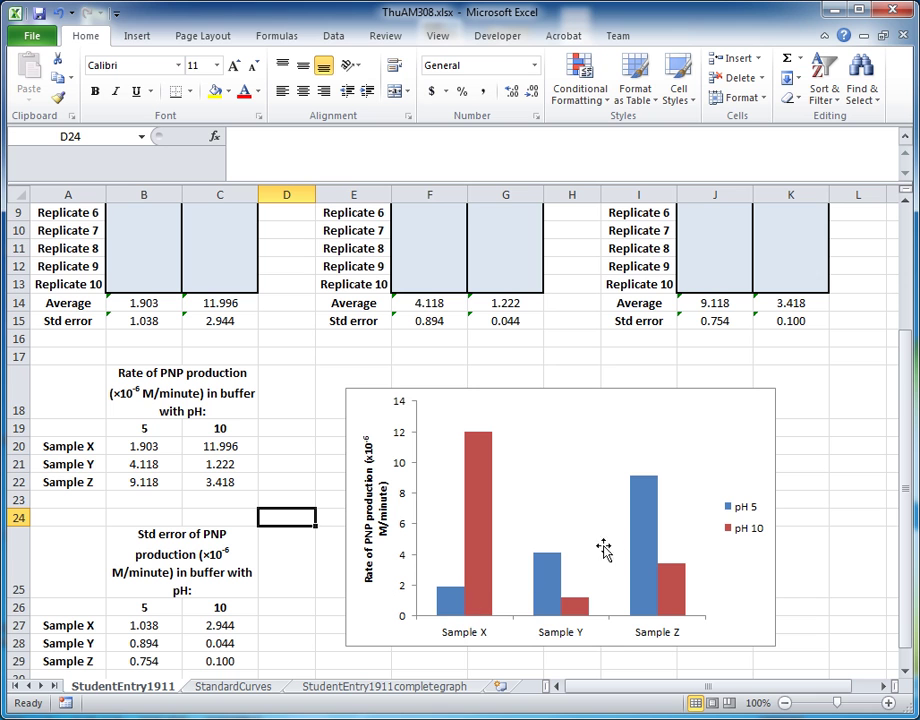
left_click(450, 609)
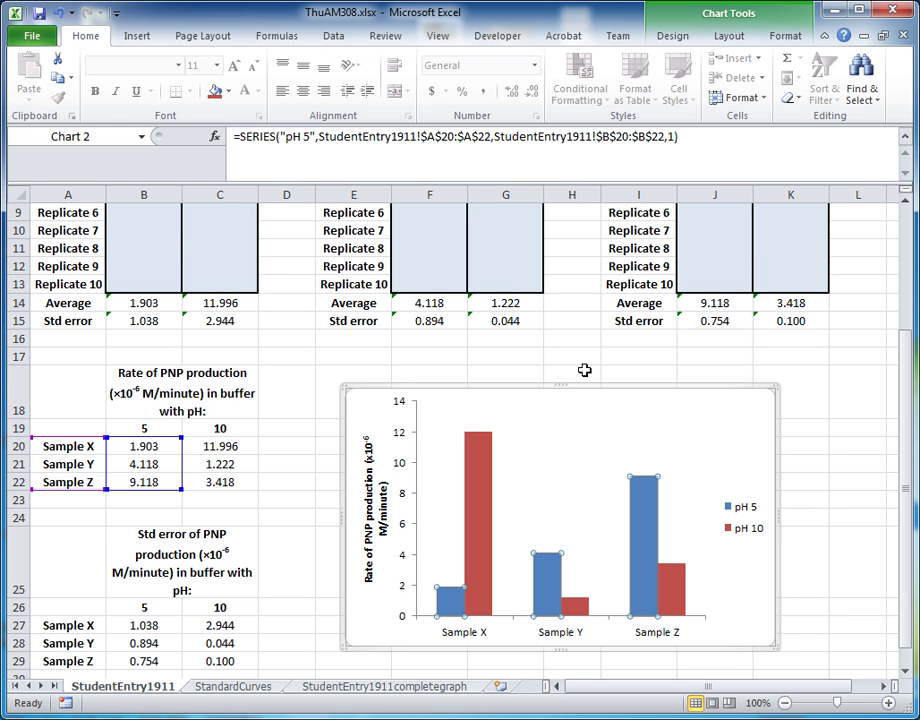
left_click(729, 37)
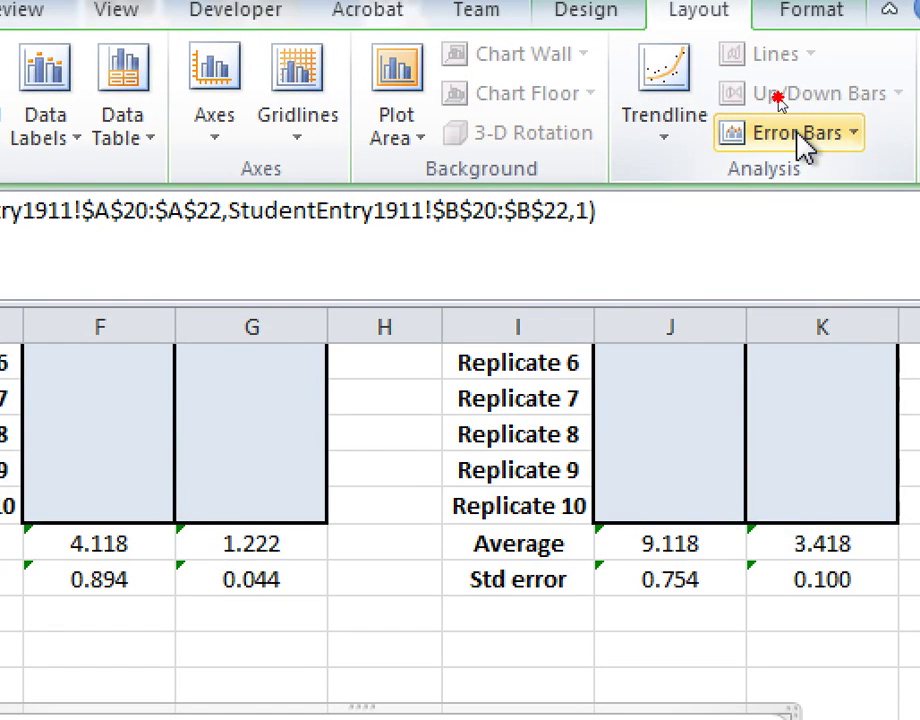
left_click(760, 100)
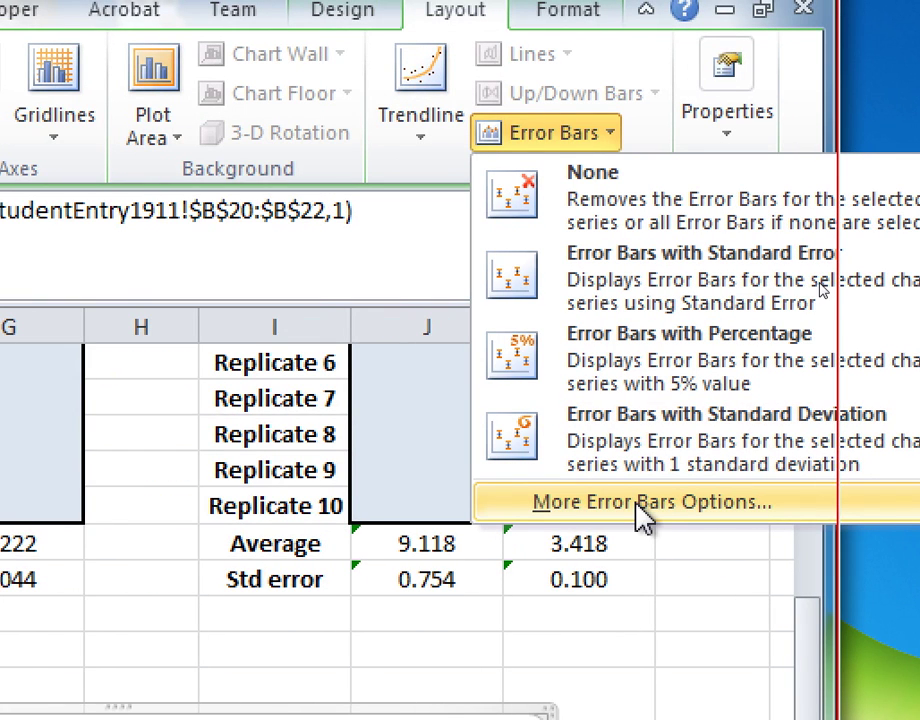
left_click(505, 512)
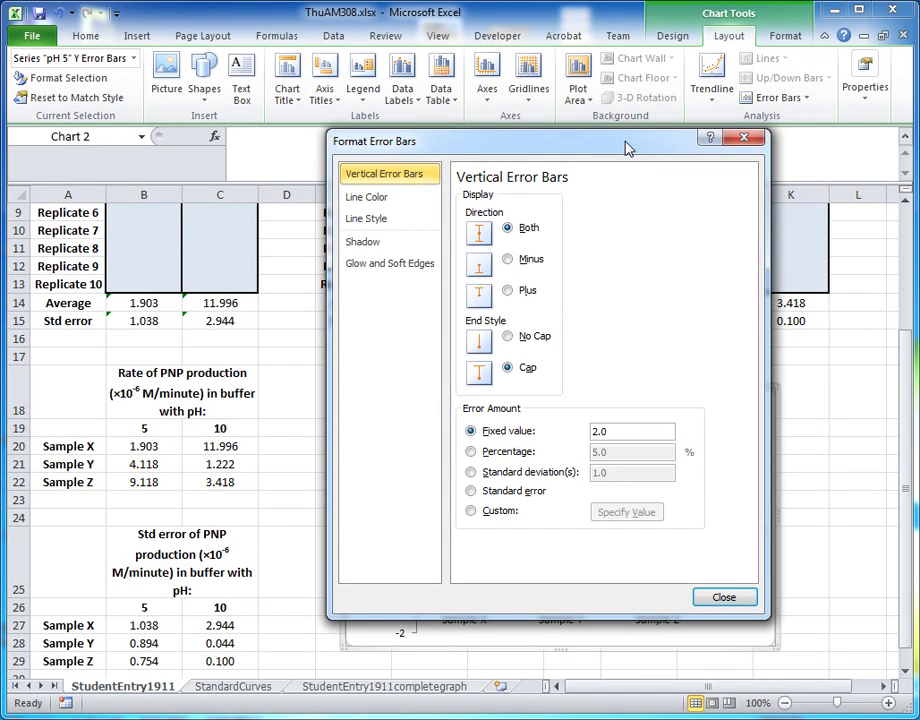
left_click_drag(637, 150, 740, 55)
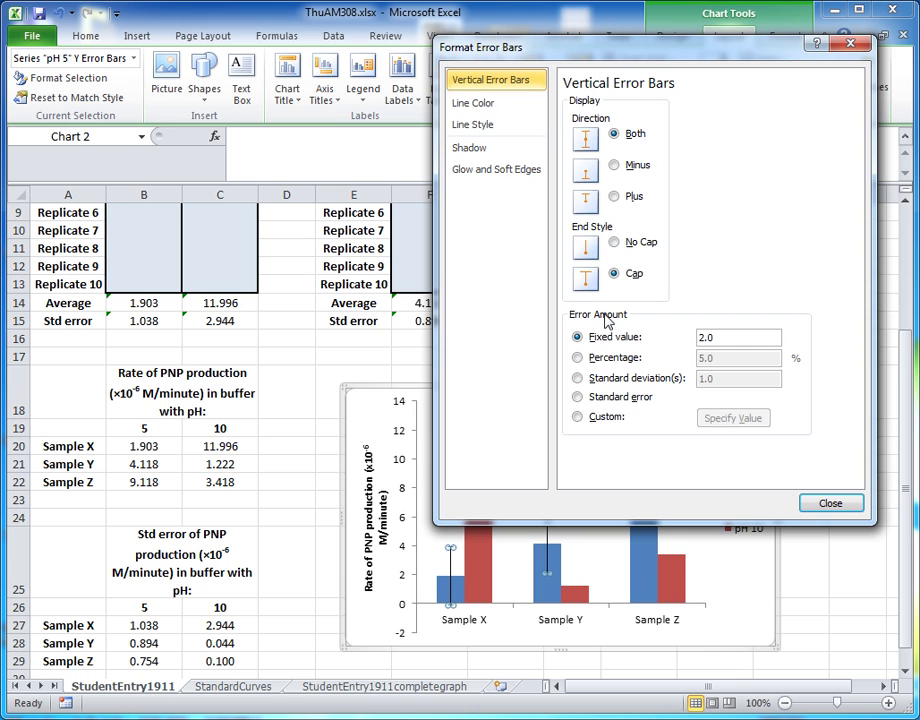
left_click(578, 417)
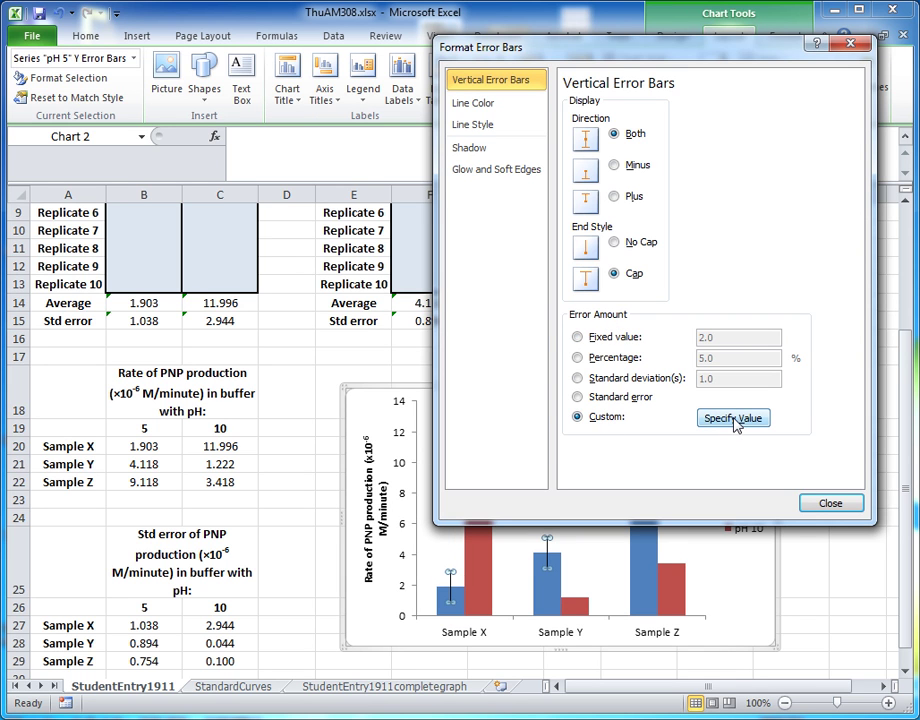
left_click_drag(729, 48, 729, 21)
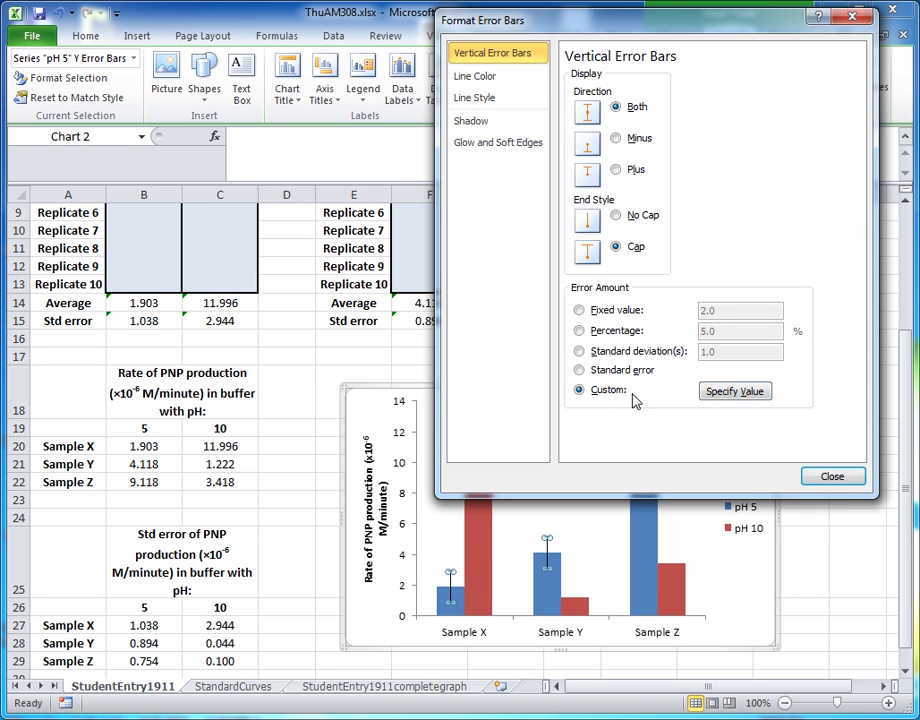
Use the pH 5 standard errors in B27:B29 as both the positive and negative custom error values, and finish formatting the error bars.
left_click(737, 393)
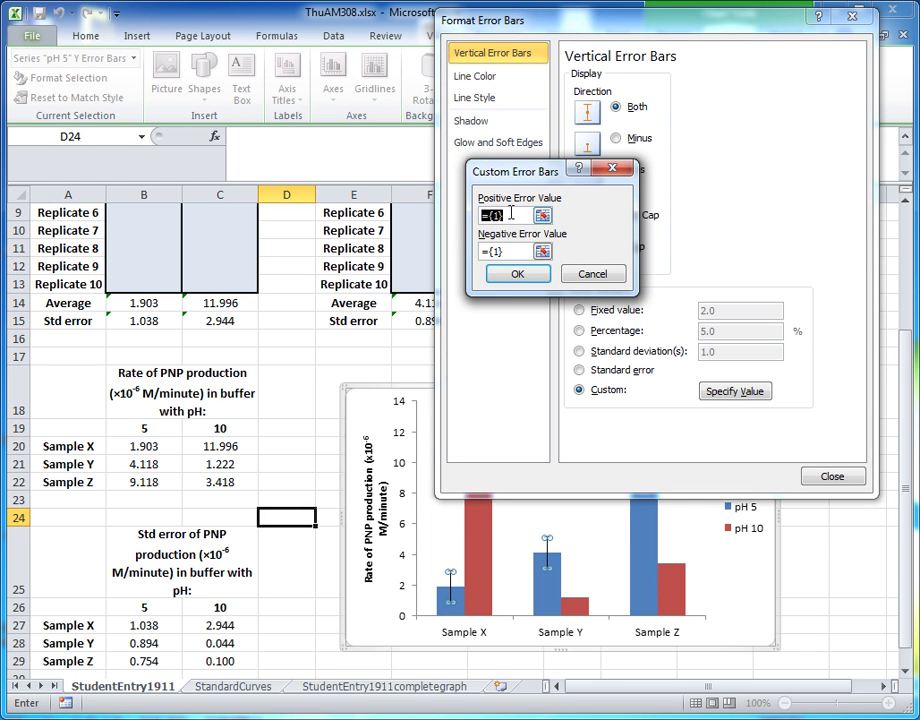
key("Delete")
left_click(510, 253)
left_click_drag(479, 251, 506, 252)
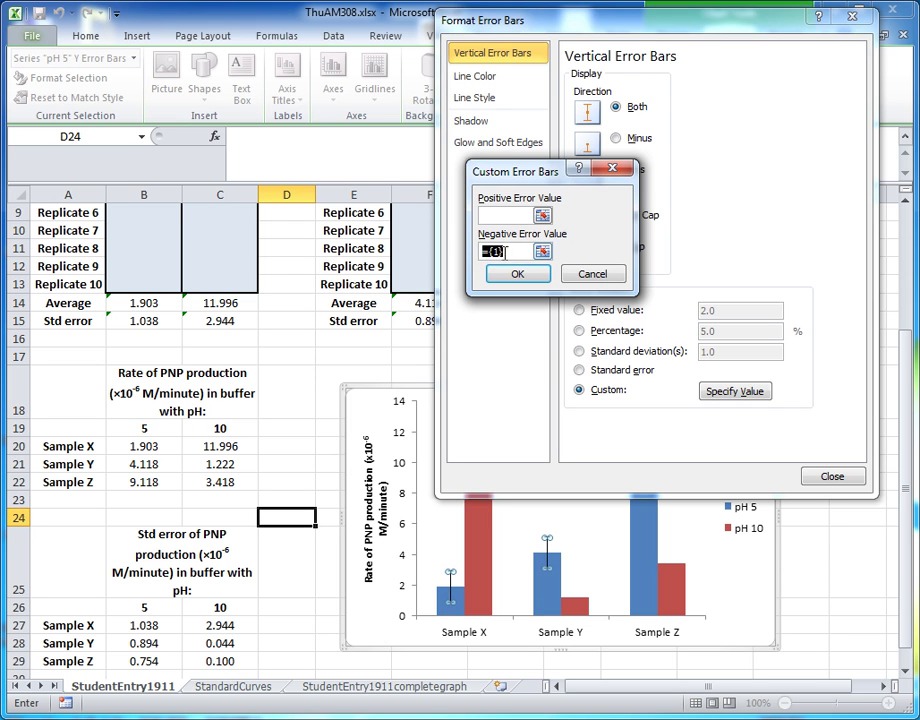
key("Delete")
left_click(509, 216)
left_click_drag(152, 624, 148, 661)
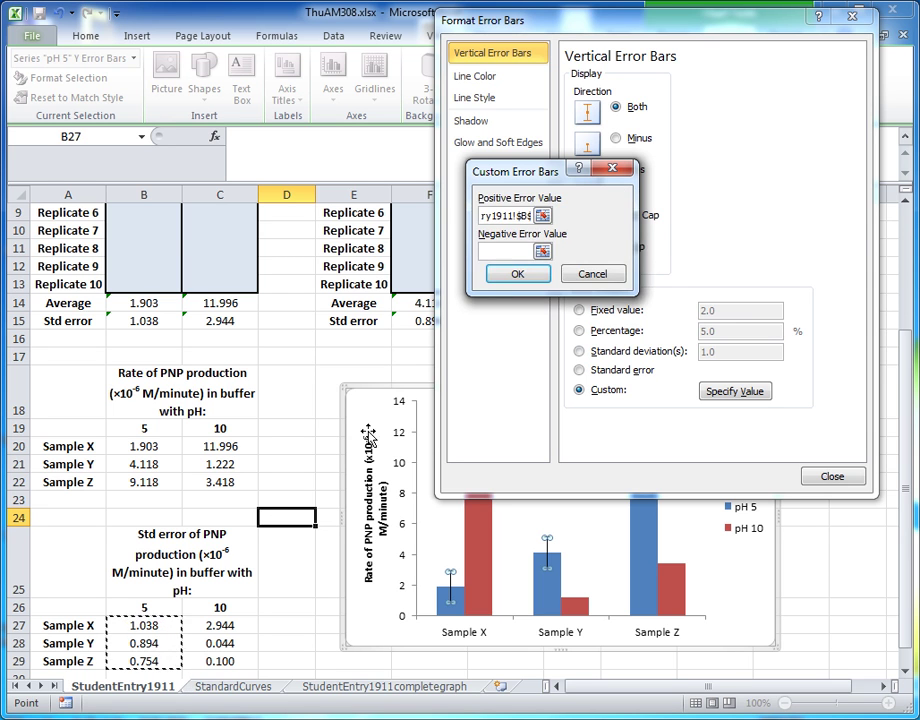
left_click(506, 252)
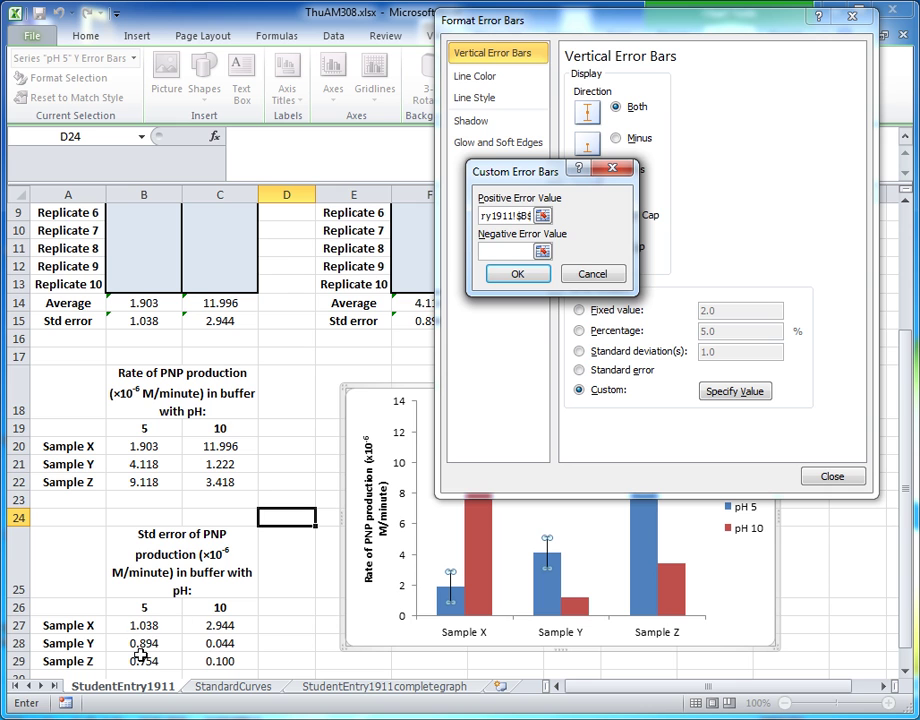
left_click_drag(167, 625, 165, 657)
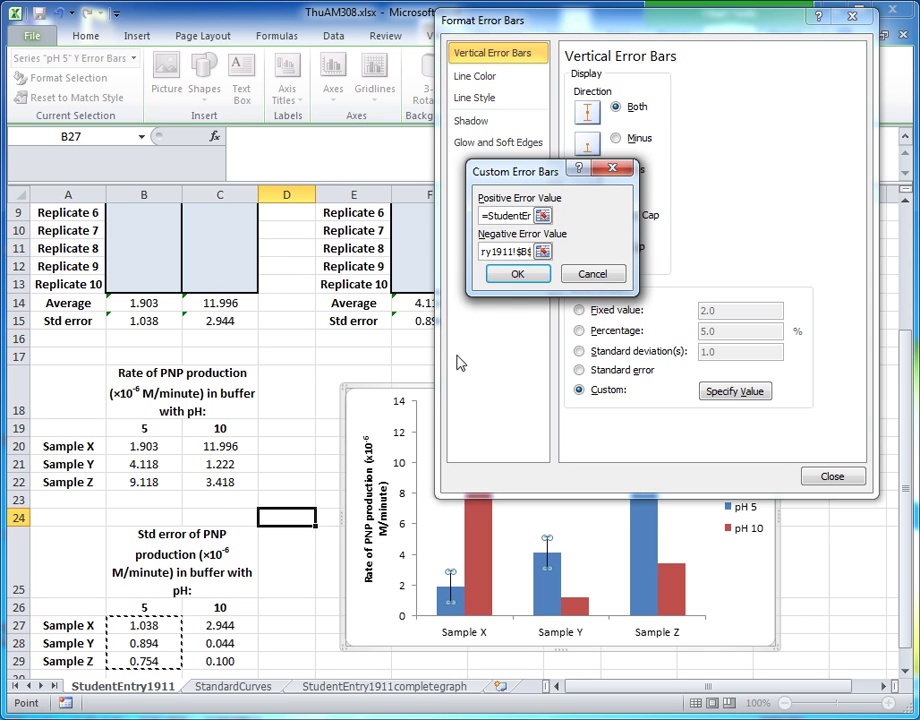
left_click(519, 272)
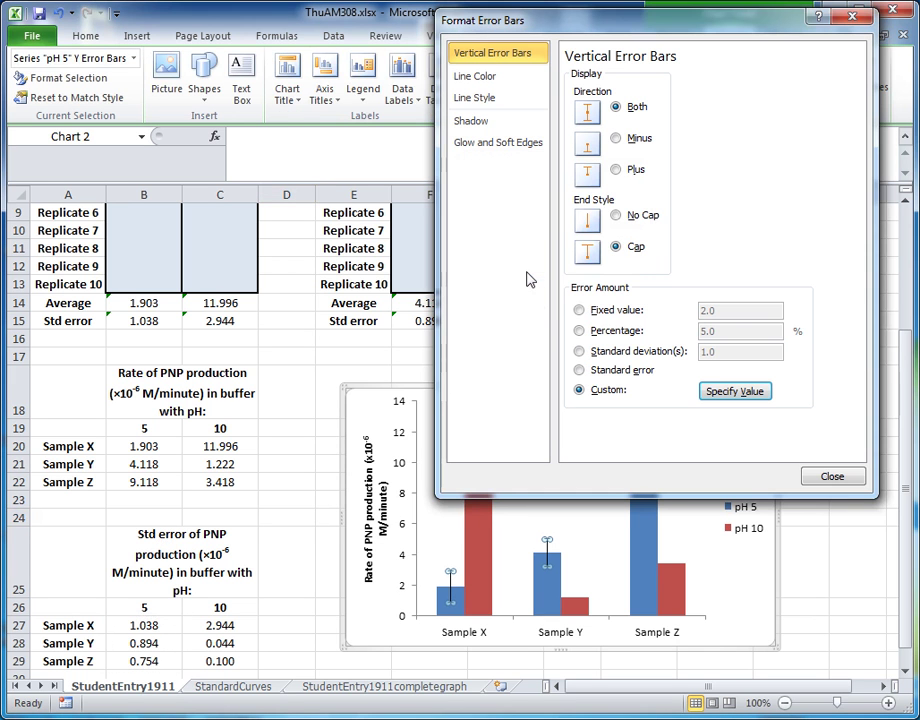
left_click(829, 477)
left_click(811, 514)
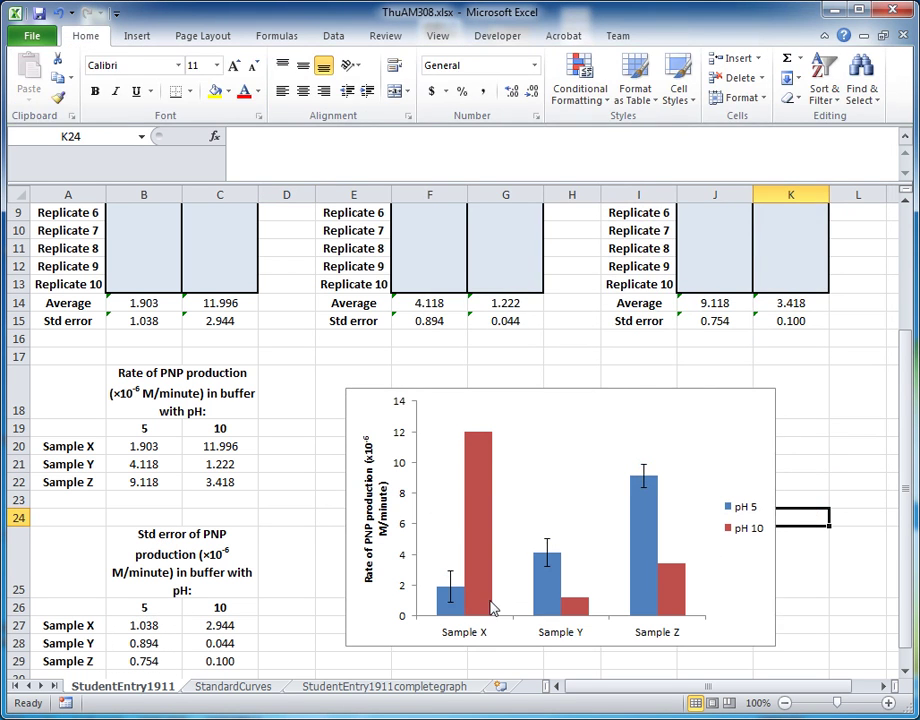
left_click_drag(134, 625, 131, 661)
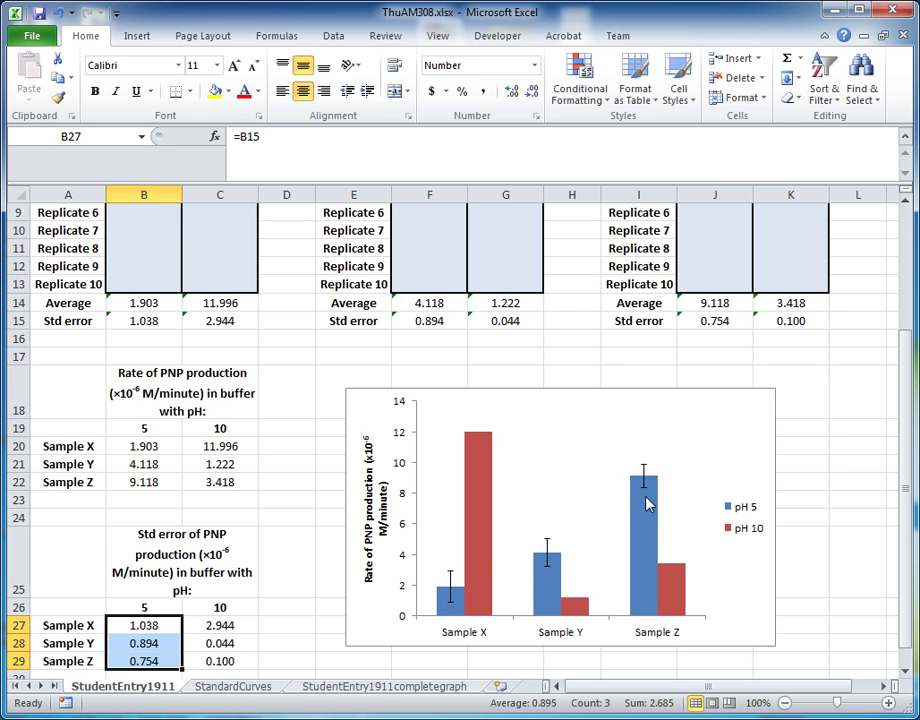
mouse_move(648, 503)
left_click(298, 550)
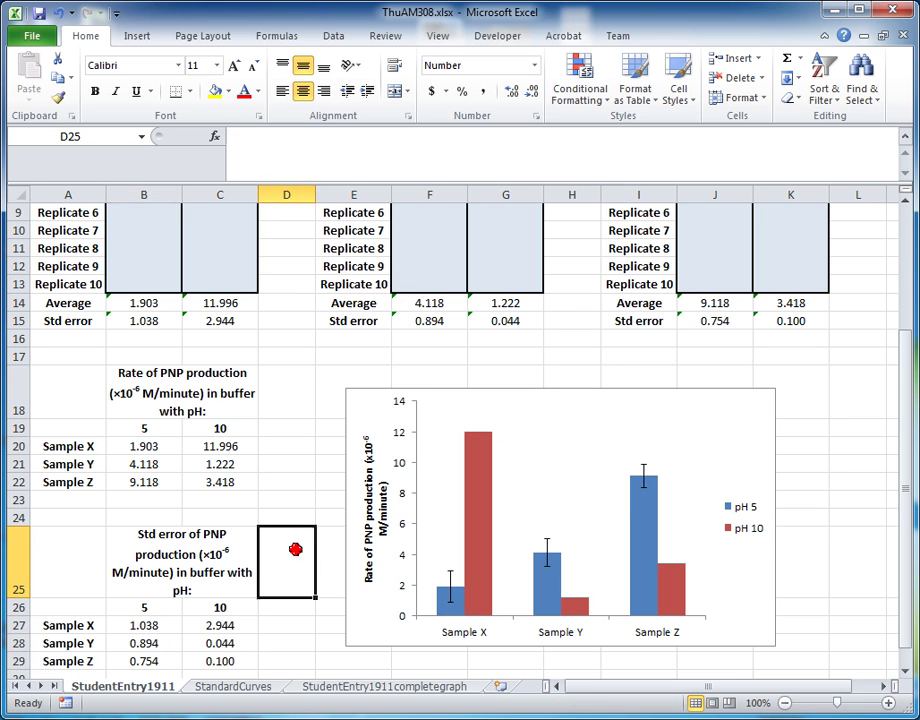
Add vertical error bars to the chart's pH 10 series and set their error amount to Custom.
left_click(482, 485)
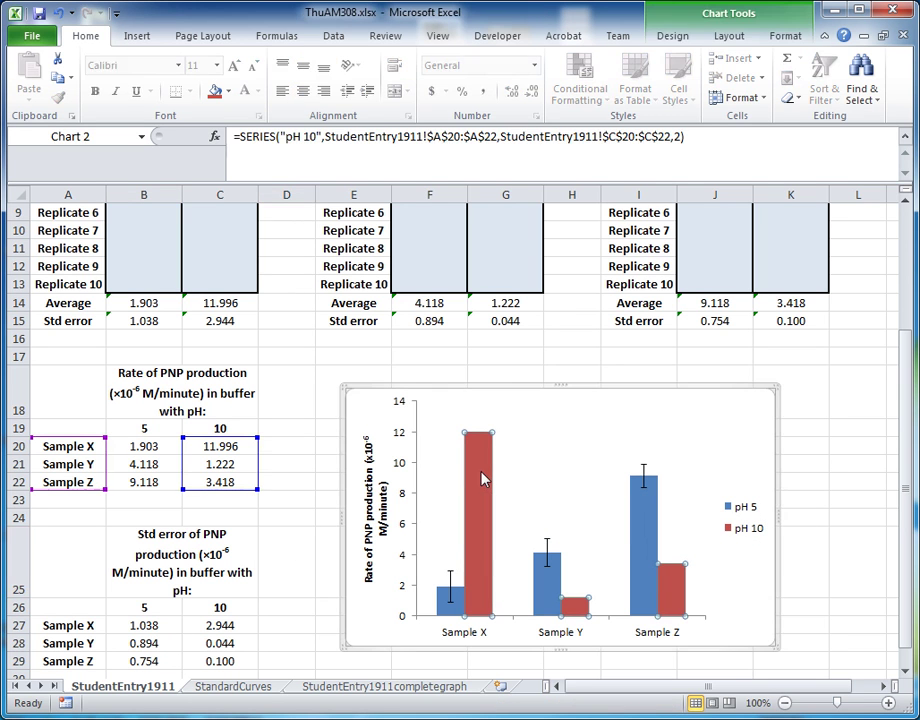
left_click(731, 37)
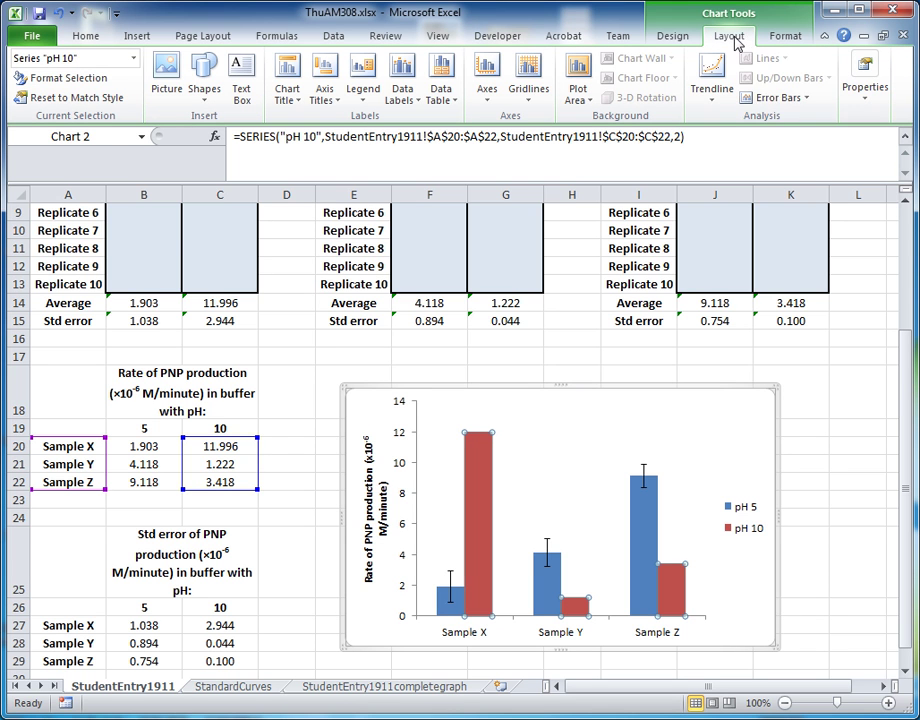
left_click(772, 97)
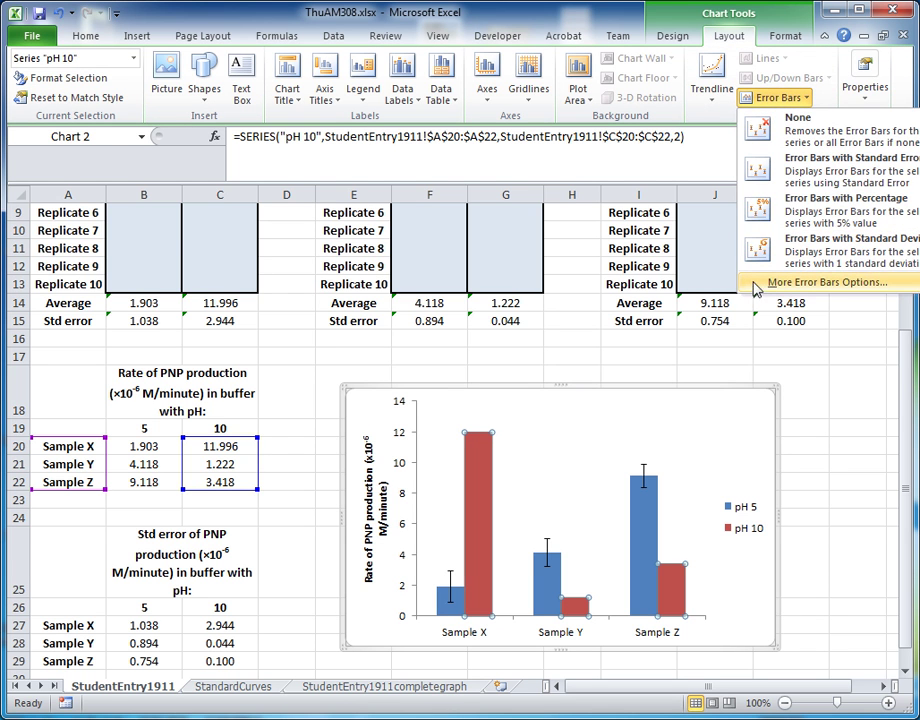
left_click(751, 289)
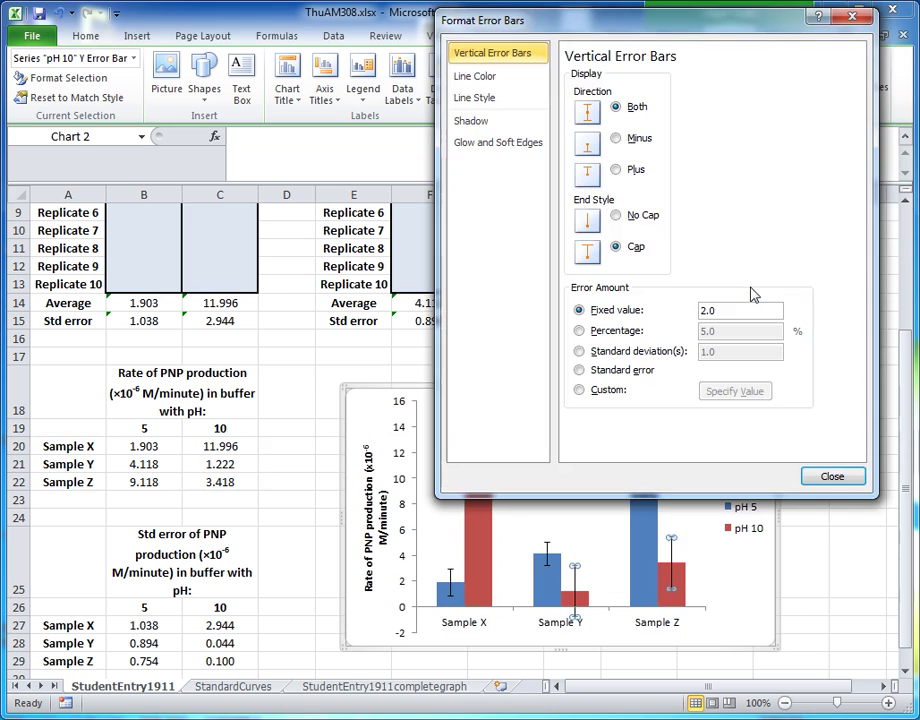
left_click_drag(725, 29, 730, 43)
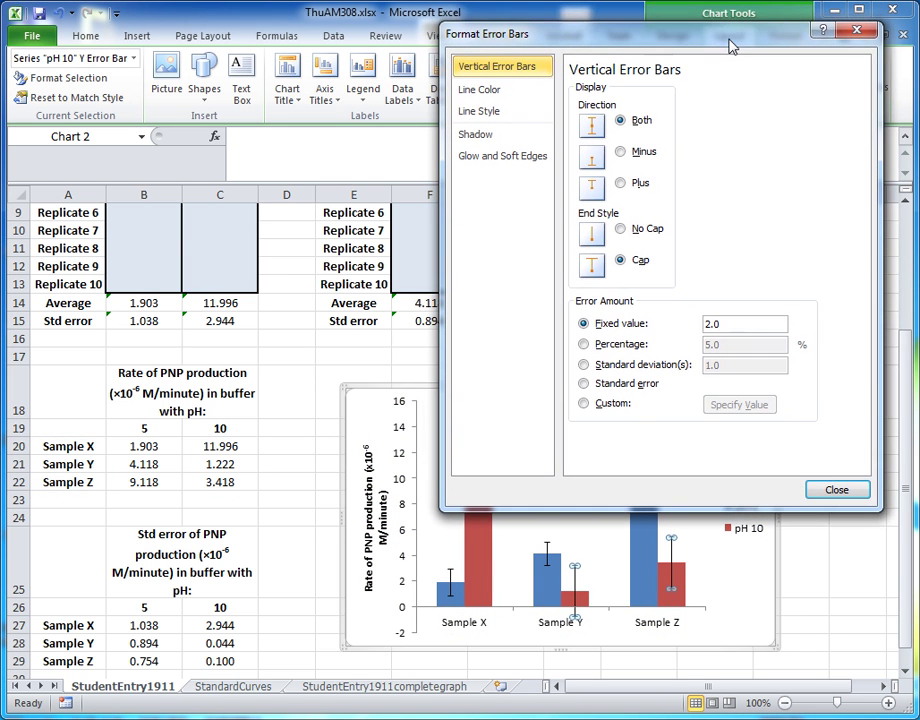
left_click(607, 403)
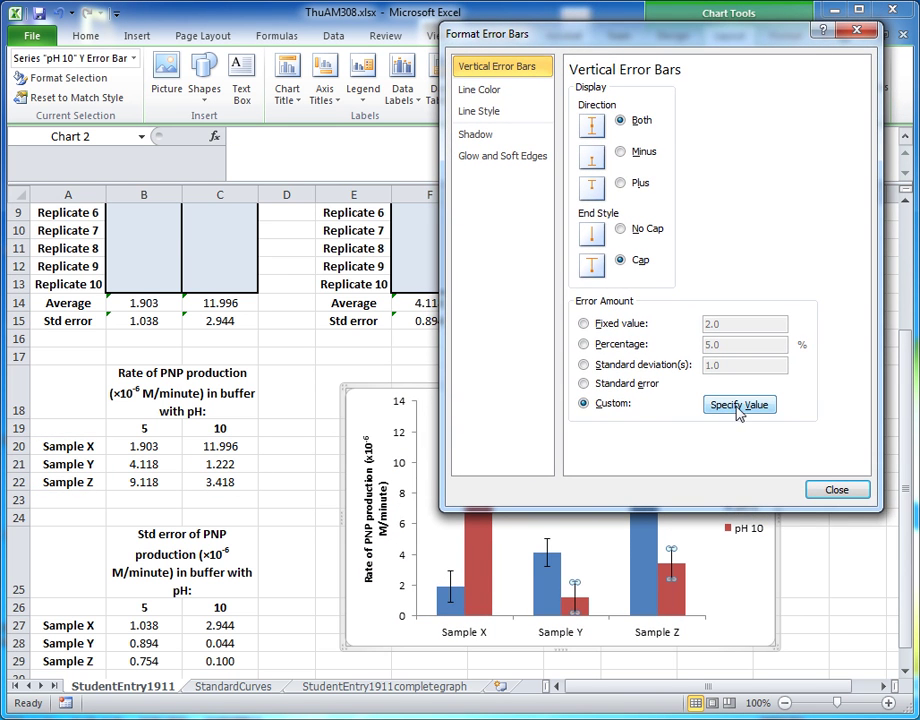
Use the pH 10 standard errors in C27:C29 as both the positive and negative custom error values, and finish formatting the error bars.
left_click(738, 405)
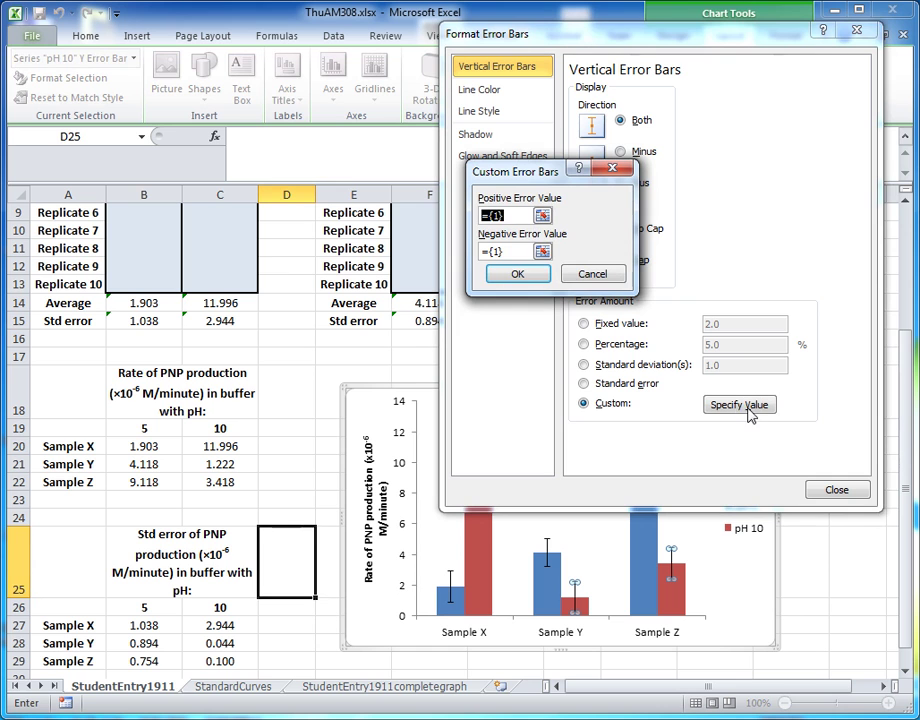
key("Delete")
double_click(522, 251)
key("Delete")
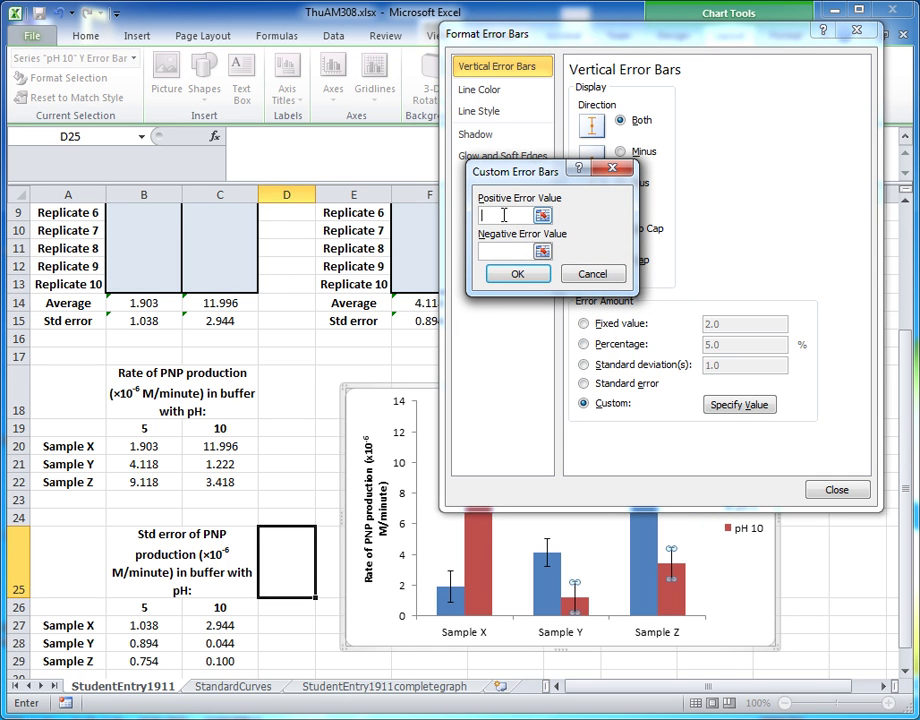
left_click_drag(216, 626, 240, 660)
left_click(508, 252)
left_click(532, 273)
left_click(832, 490)
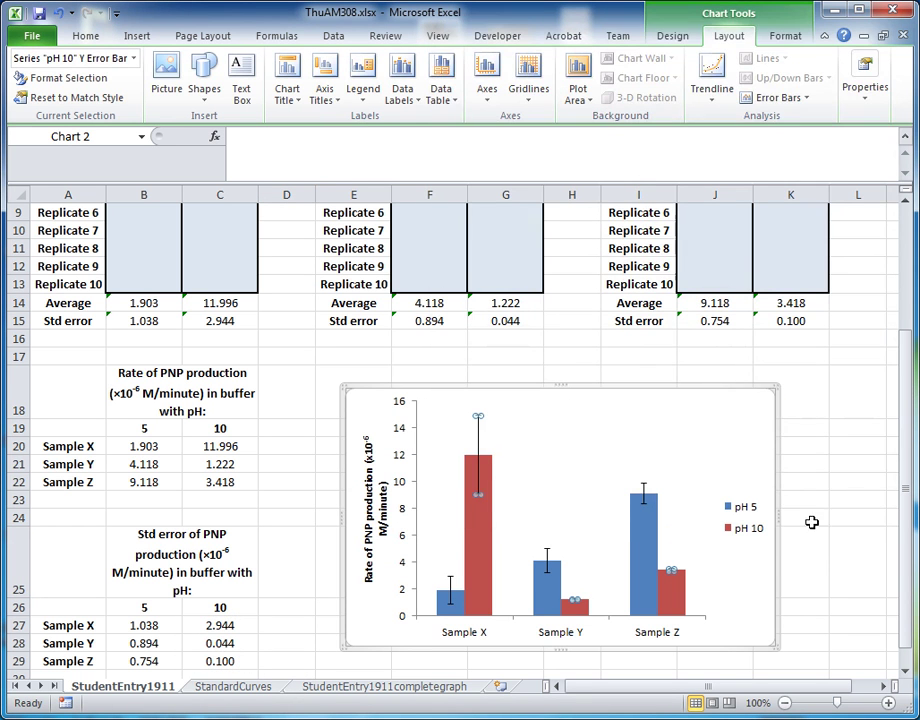
left_click(813, 499)
left_click(812, 428)
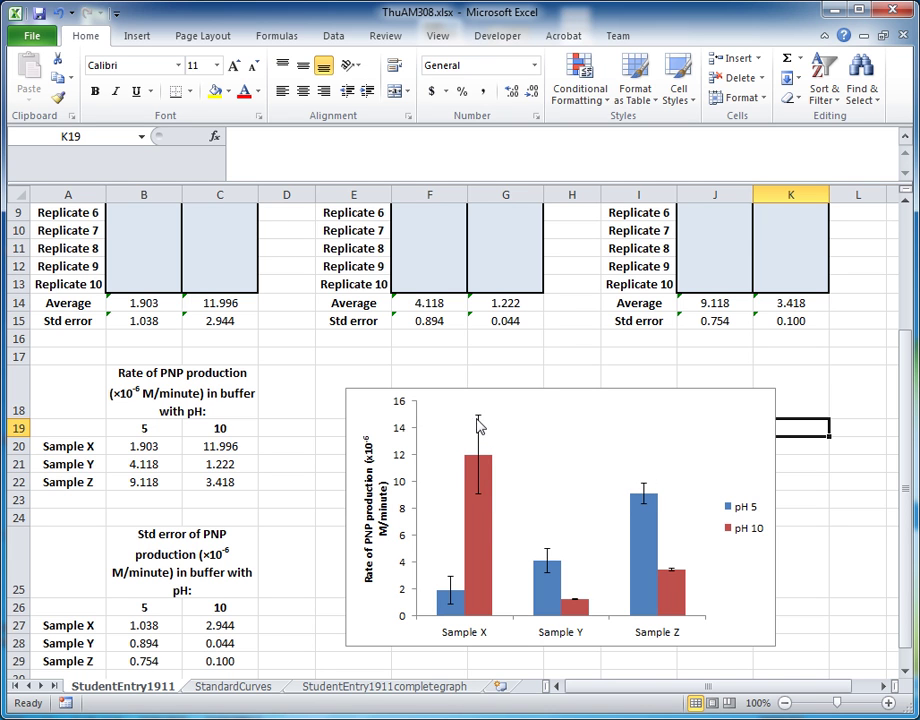
left_click(247, 624)
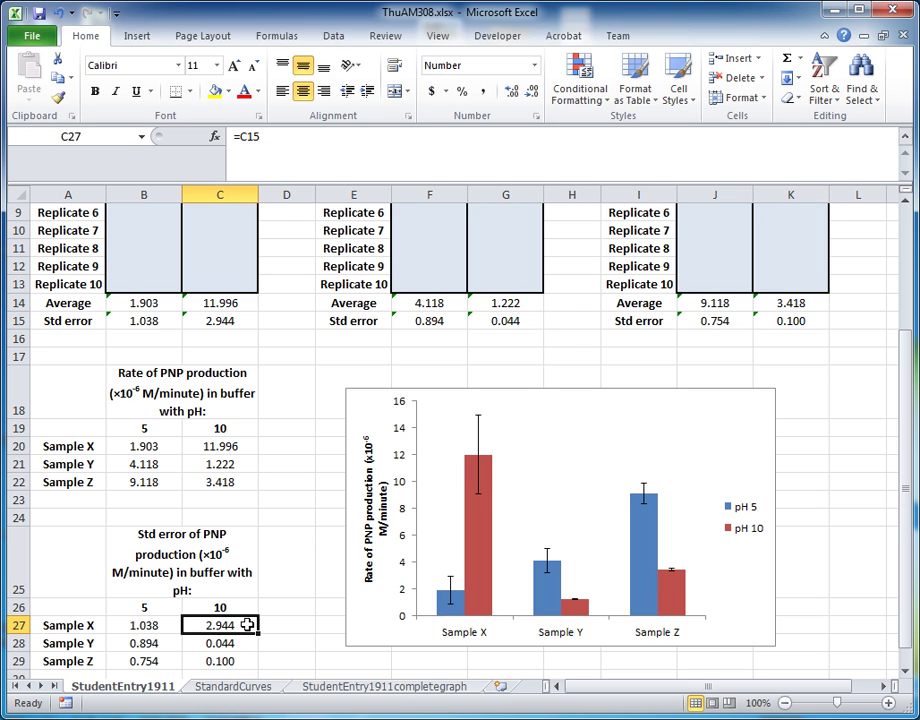
mouse_move(482, 462)
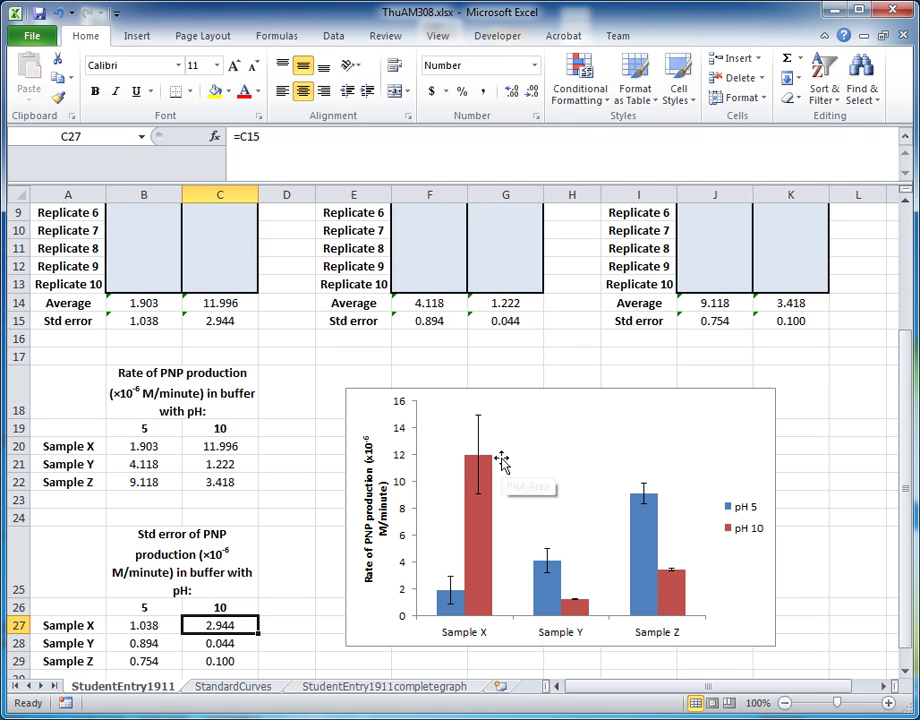
left_click(293, 387)
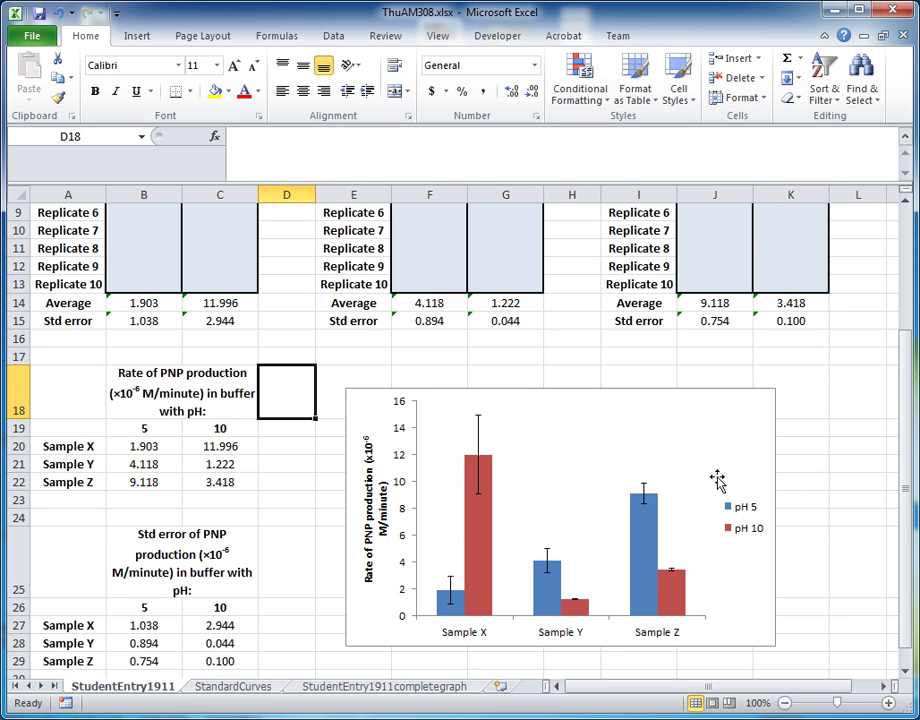
left_click(804, 394)
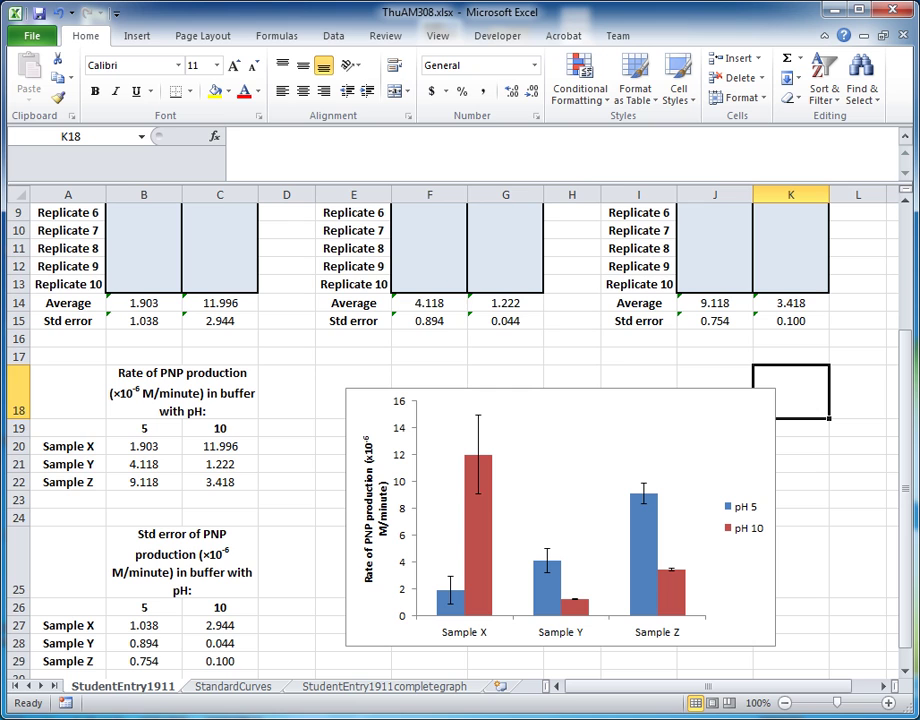